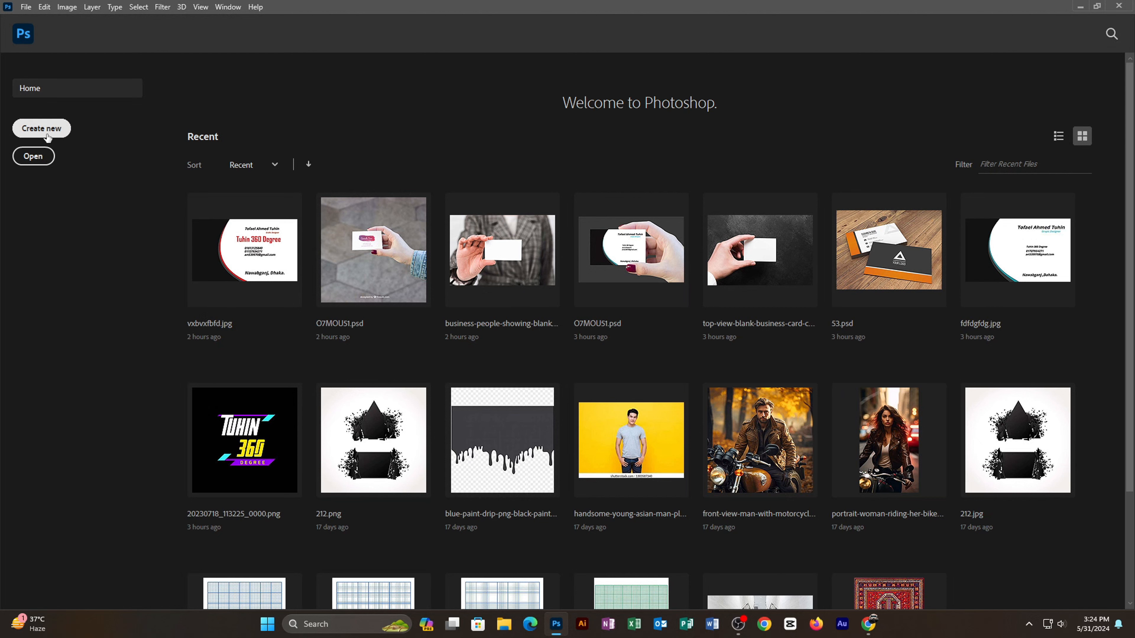
Create a new 3.5 x 2 inch document at 300 pixels/inch in CMYK Color with a white background.
click(41, 128)
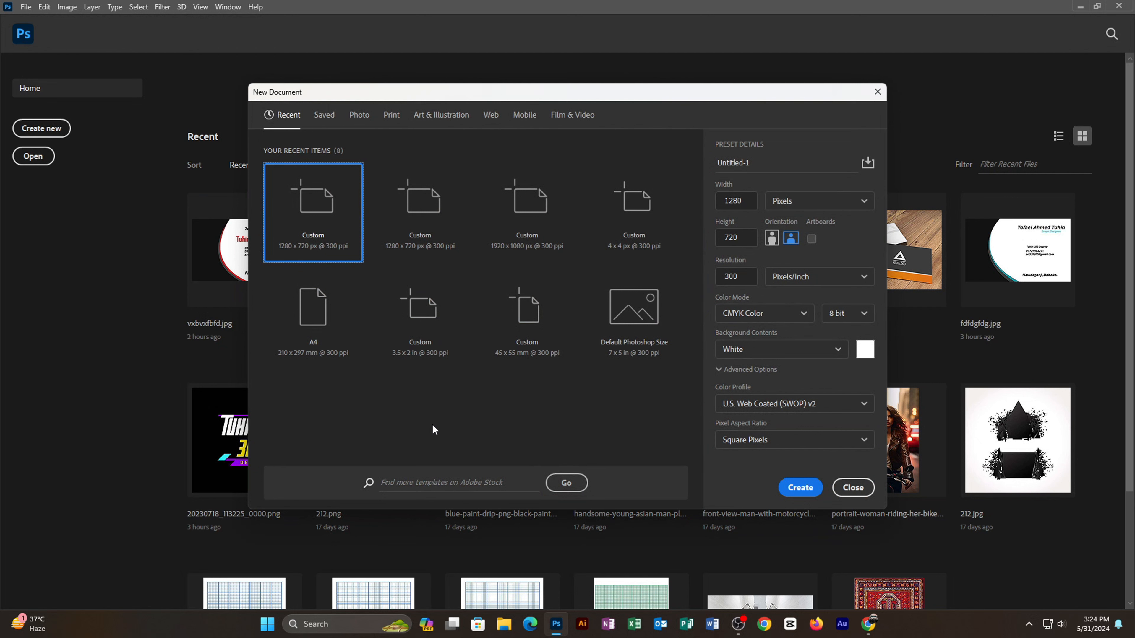
click(425, 318)
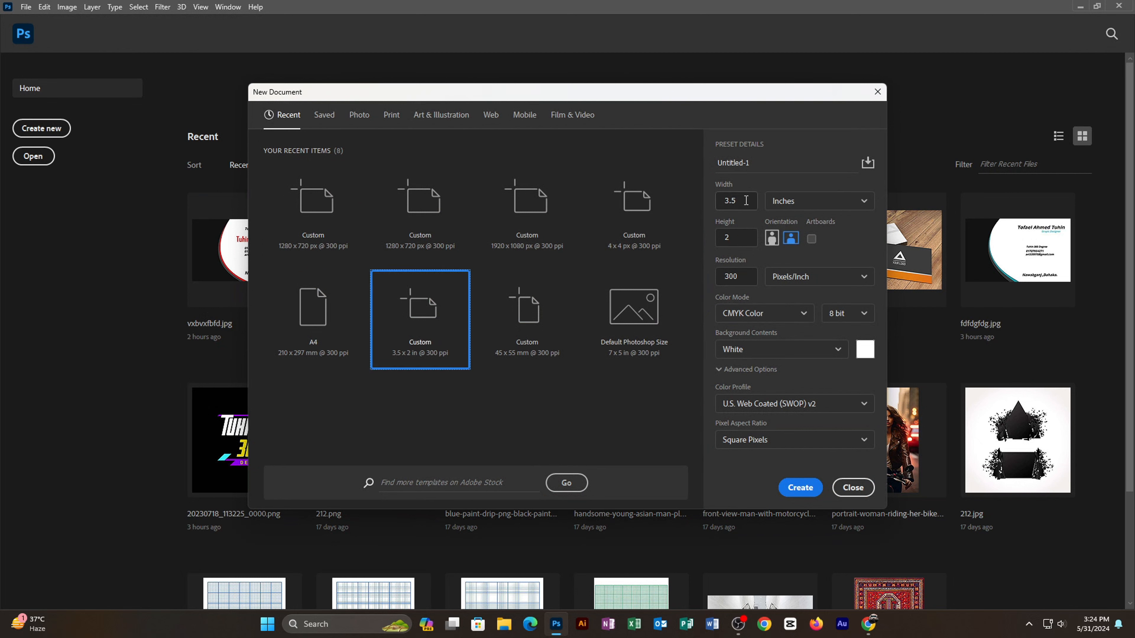
mouse_move(746, 201)
mouse_down()
mouse_move(708, 200)
mouse_move(734, 197)
mouse_up()
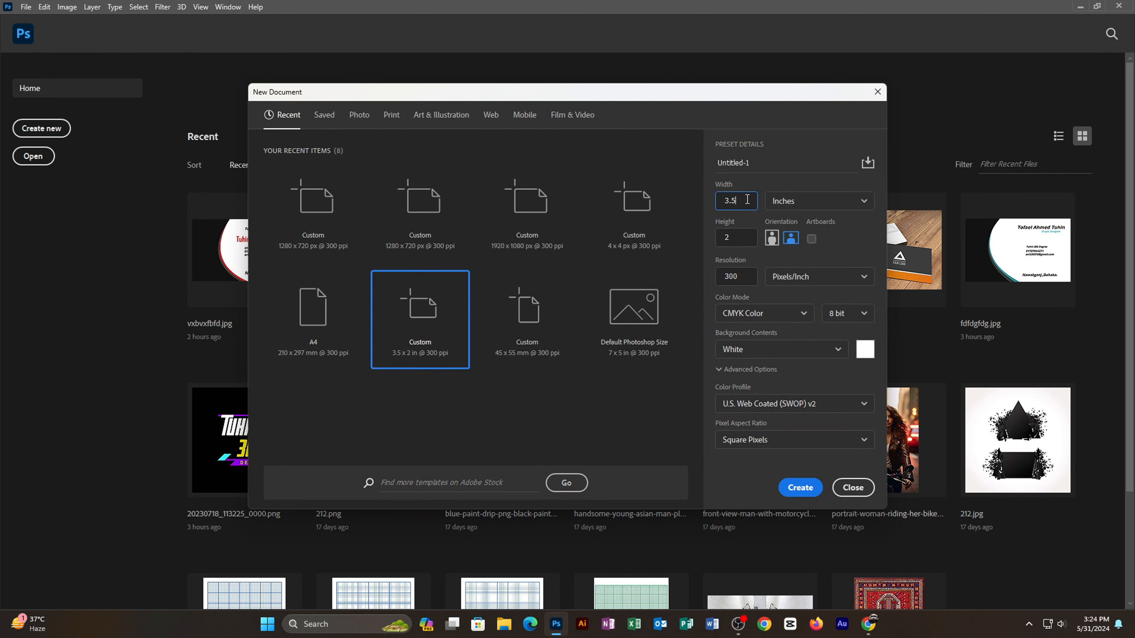
drag(741, 238, 706, 235)
click(787, 312)
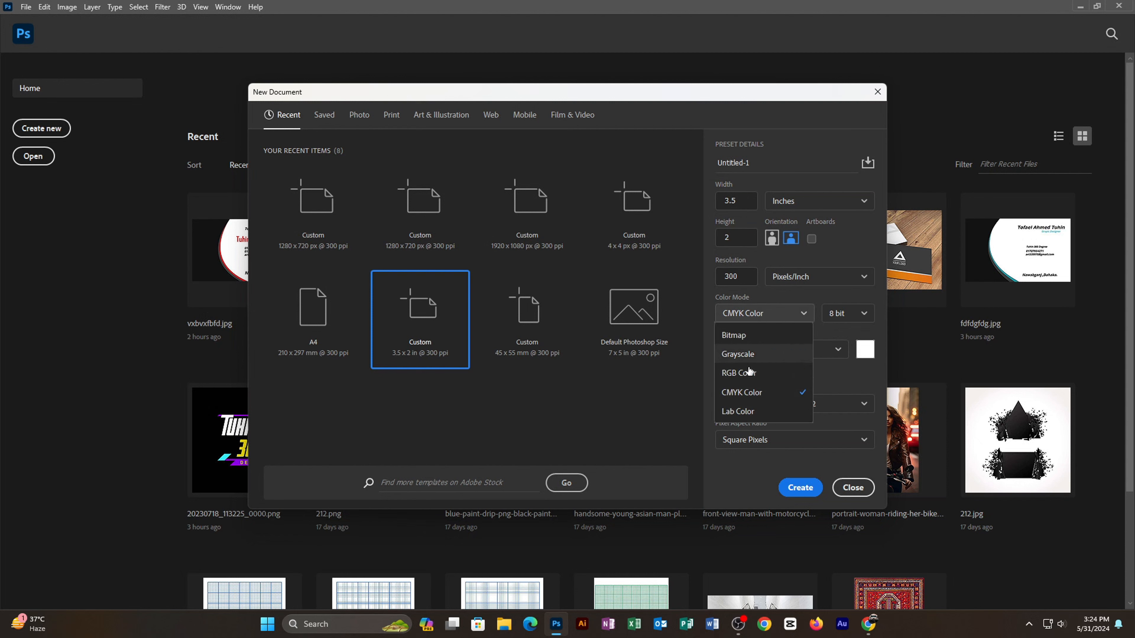
click(755, 393)
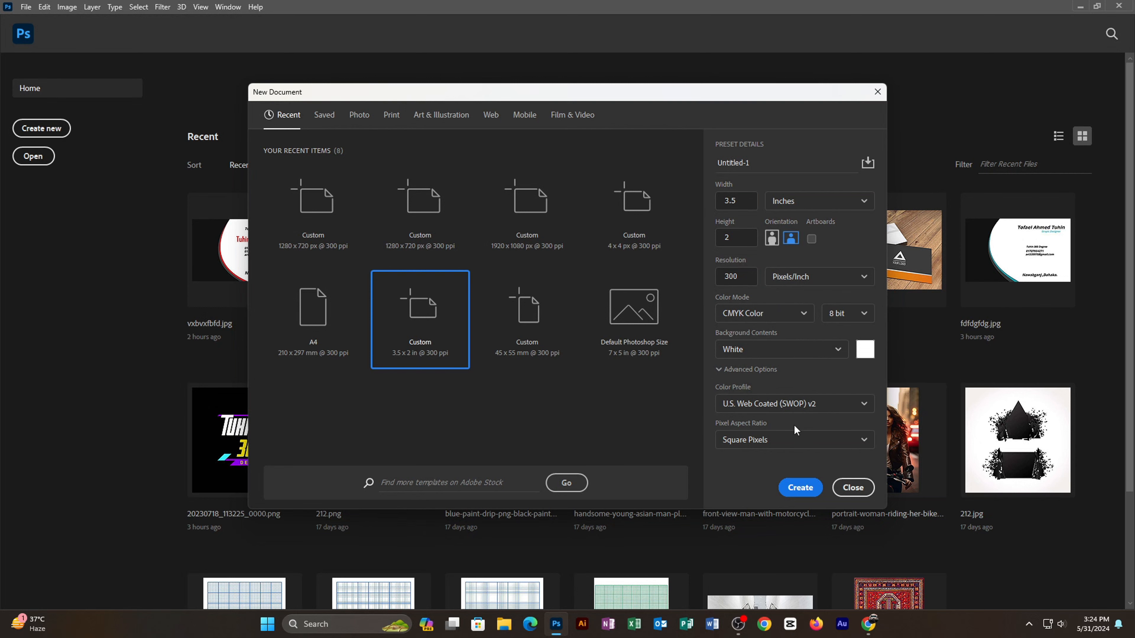
click(800, 488)
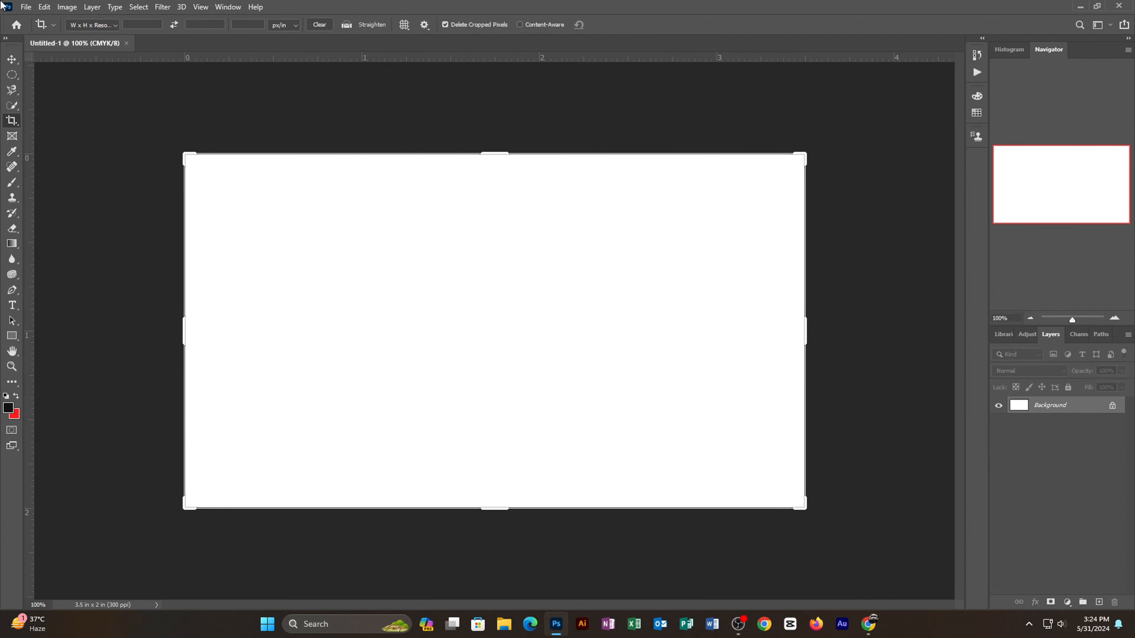
Place ruler guides along all four edges of the 3.5 x 2 inch canvas.
click(12, 58)
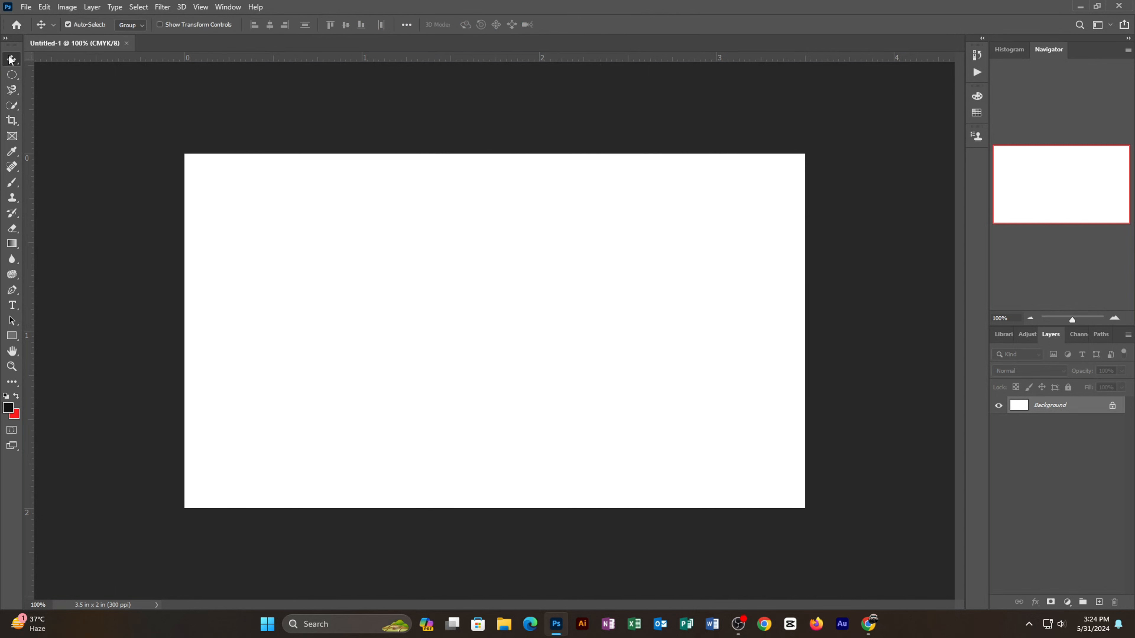
key(ctrl+r)
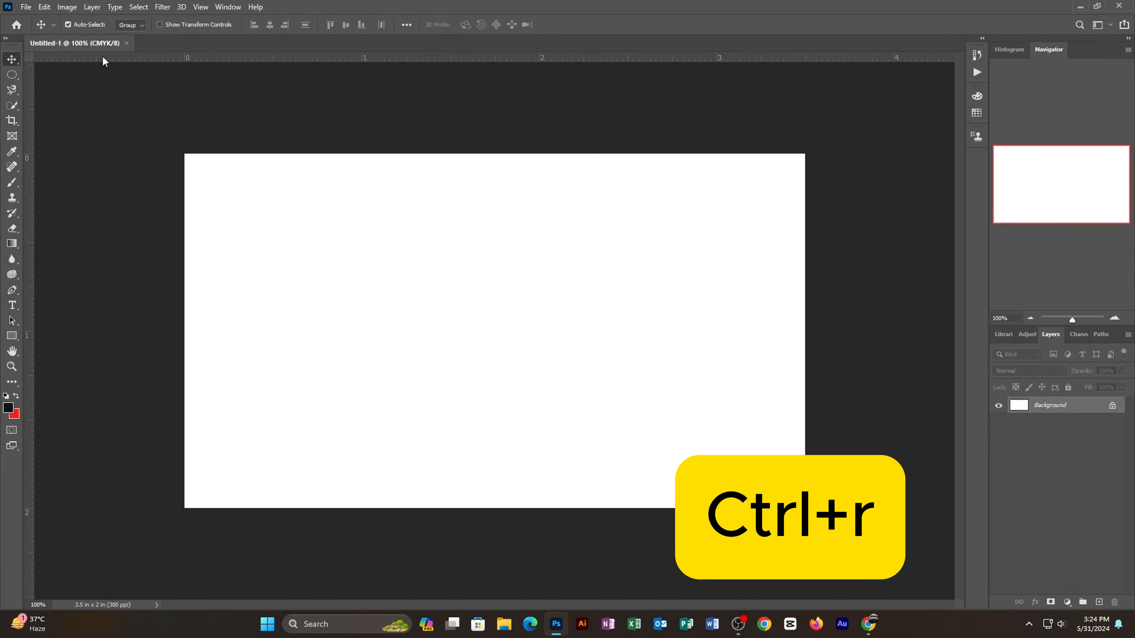
drag(111, 56, 128, 508)
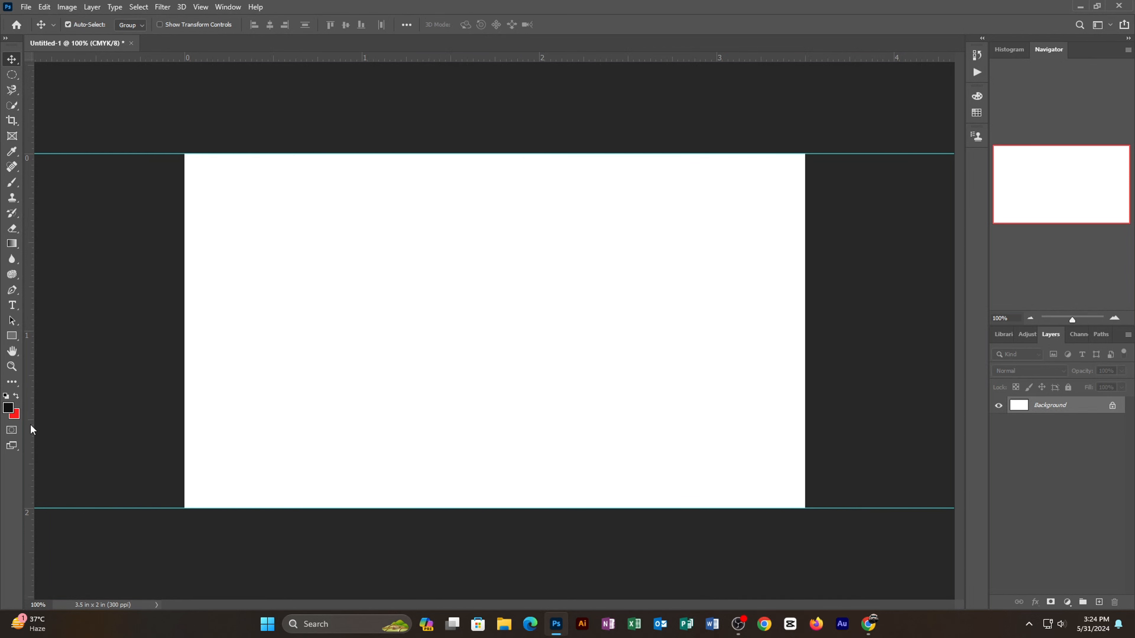
drag(31, 429, 184, 461)
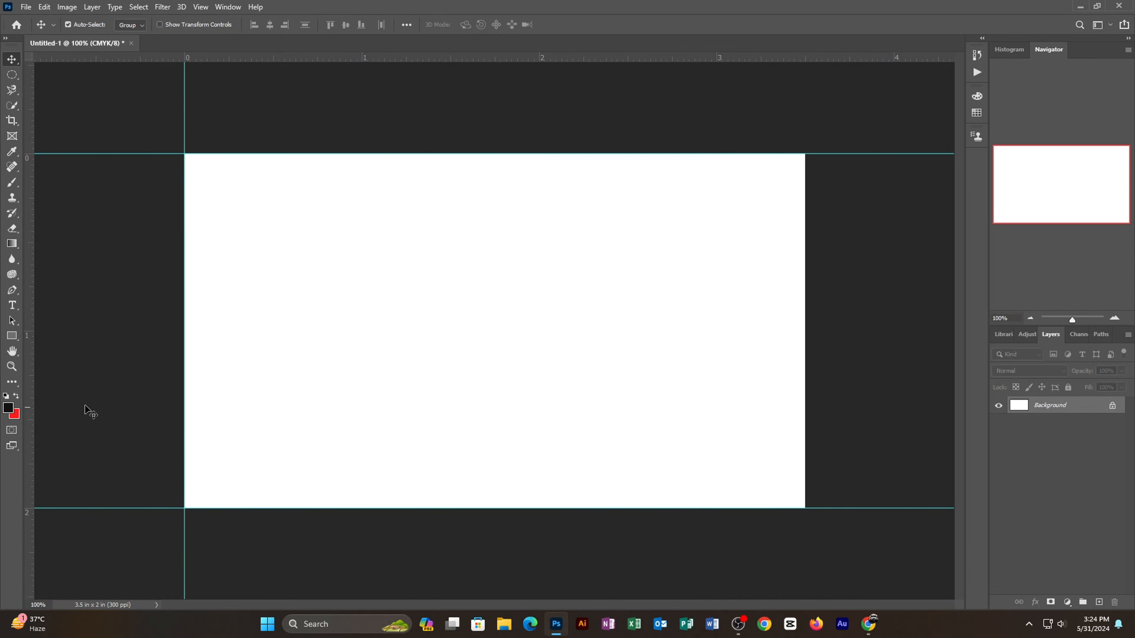
drag(31, 385, 806, 440)
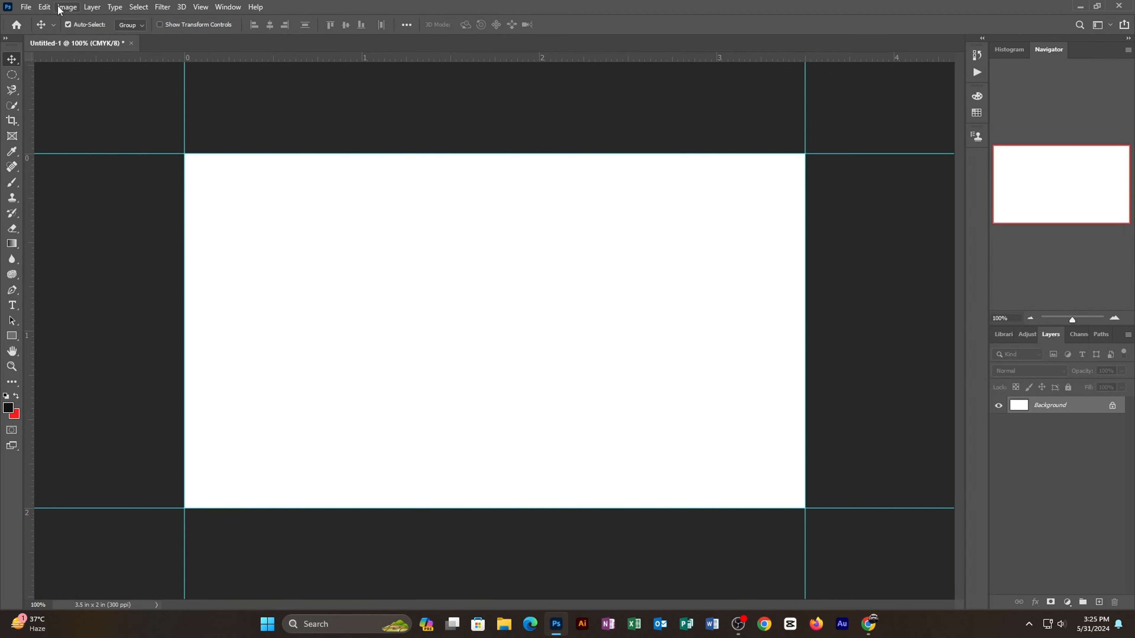
Shrink the canvas from its center by a relative -0.25 inches in both width and height, accepting the clipping.
click(76, 9)
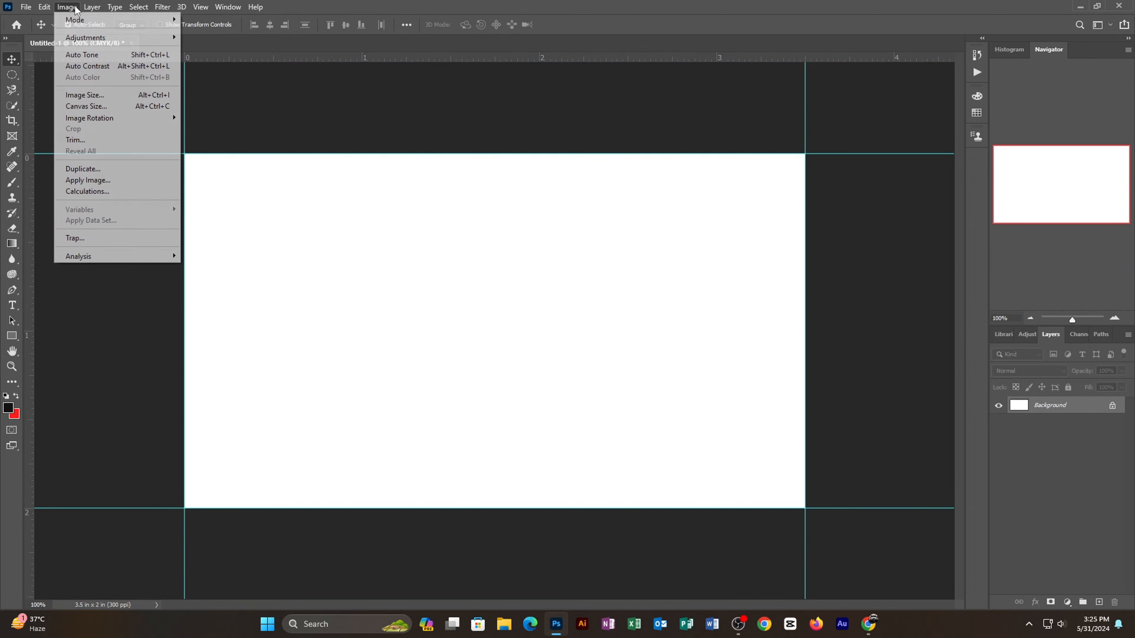
click(111, 106)
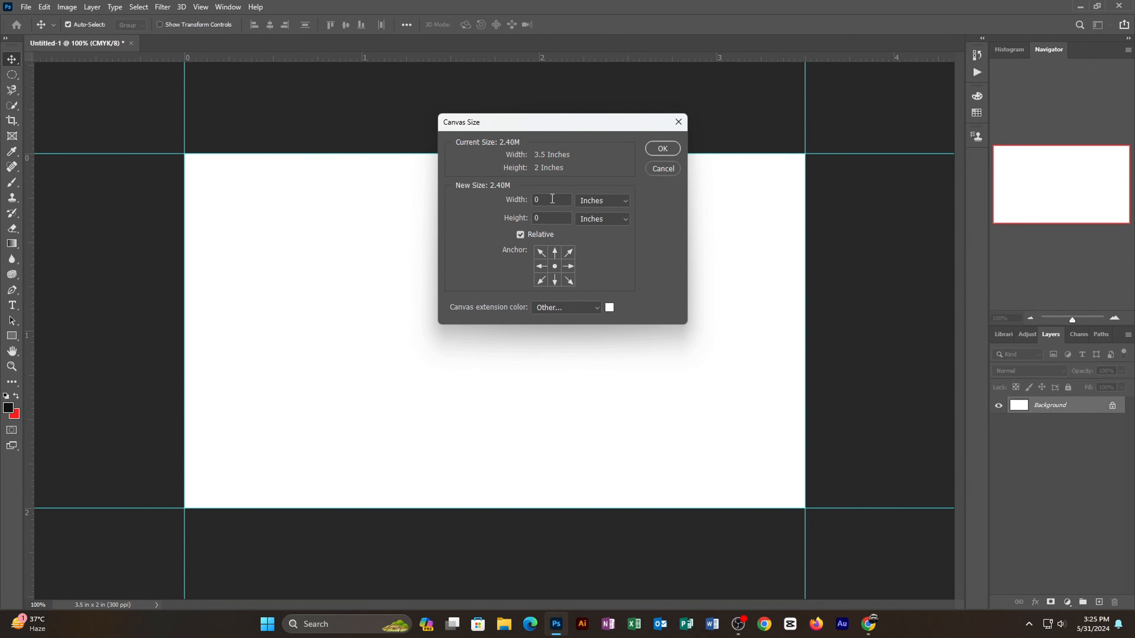
text(-0.25)
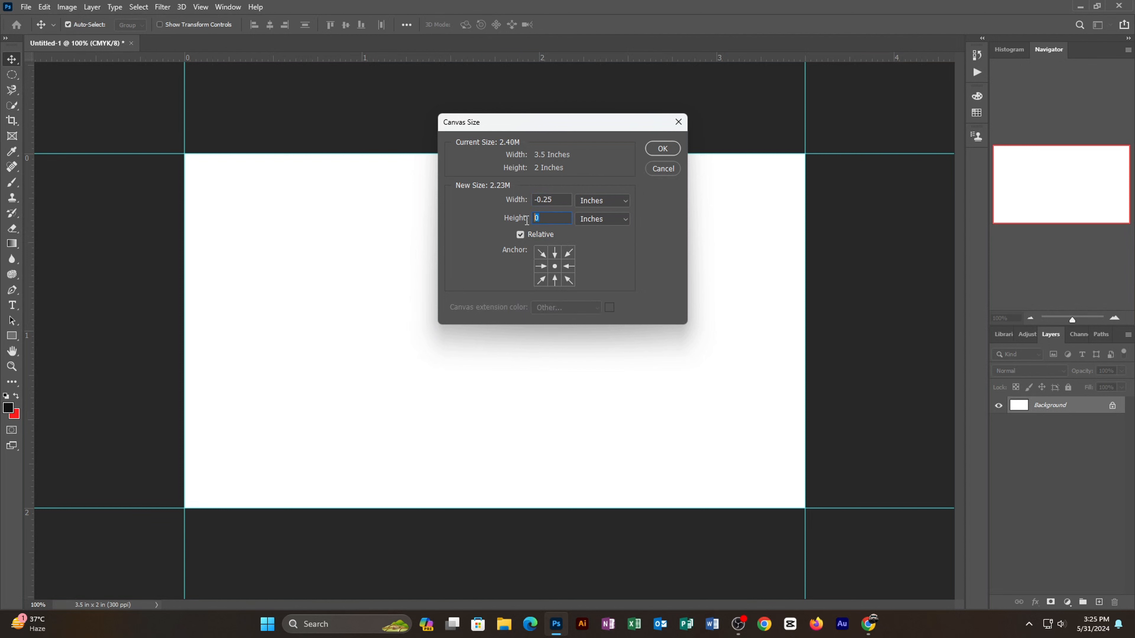
text(-0.25)
click(663, 151)
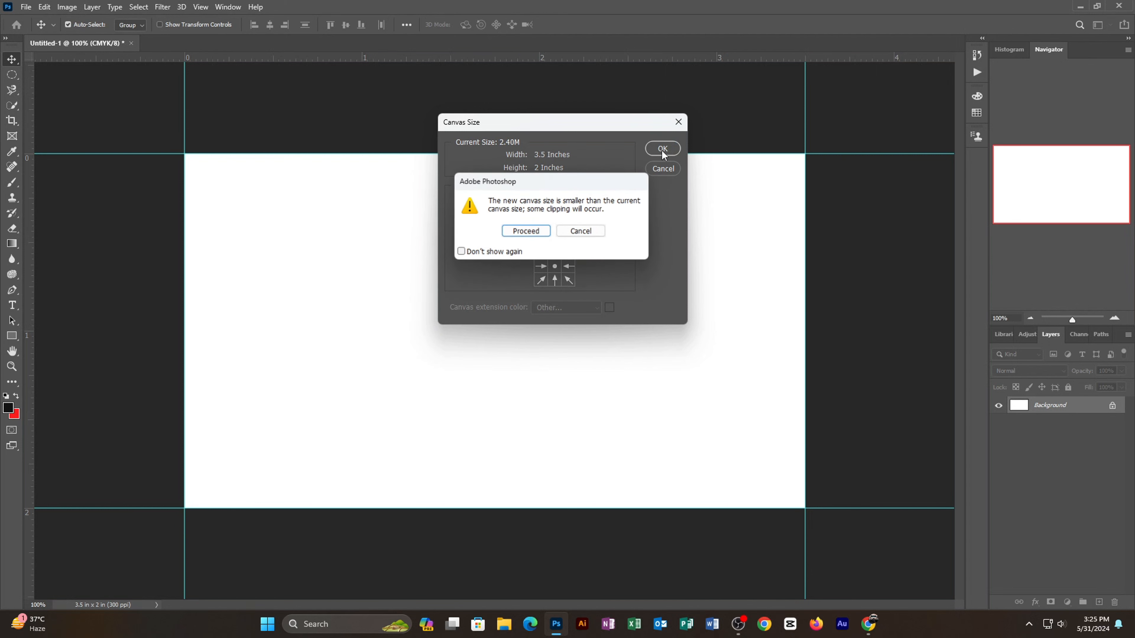
click(534, 230)
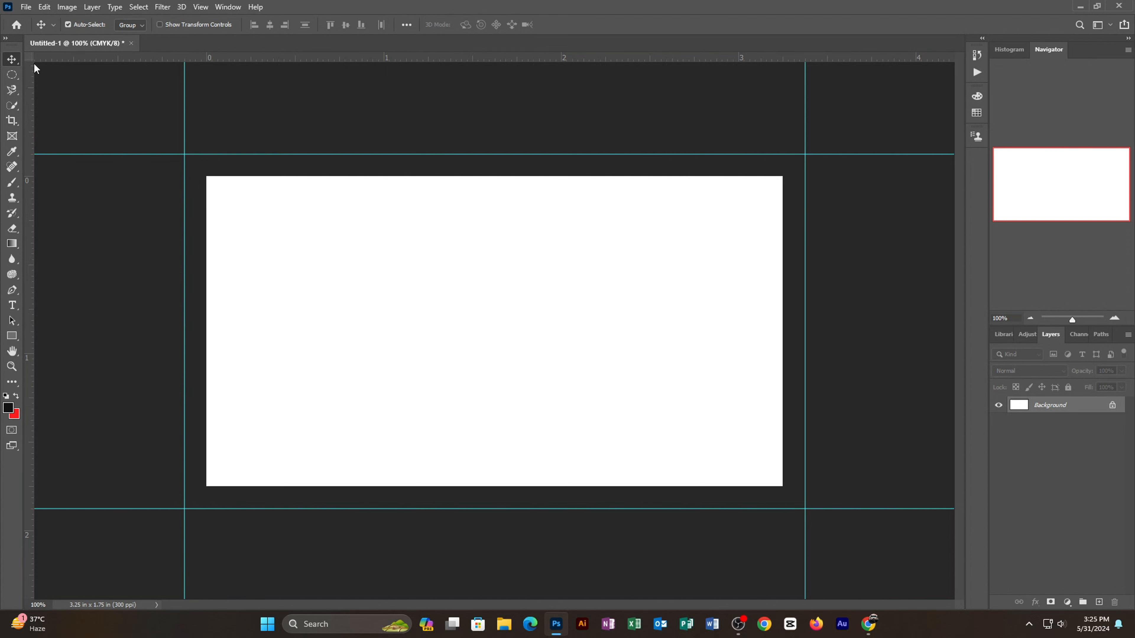
Place a second set of ruler guides along all four edges of the reduced canvas.
drag(30, 83, 205, 87)
drag(36, 78, 758, 74)
drag(518, 127, 783, 88)
click(701, 257)
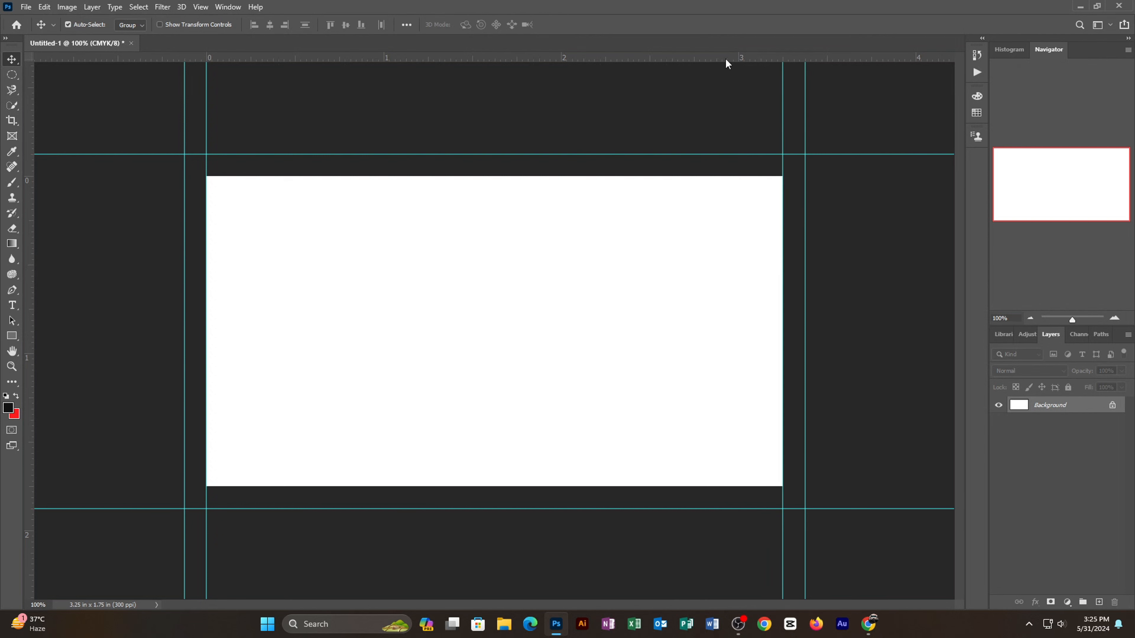
drag(726, 60, 653, 487)
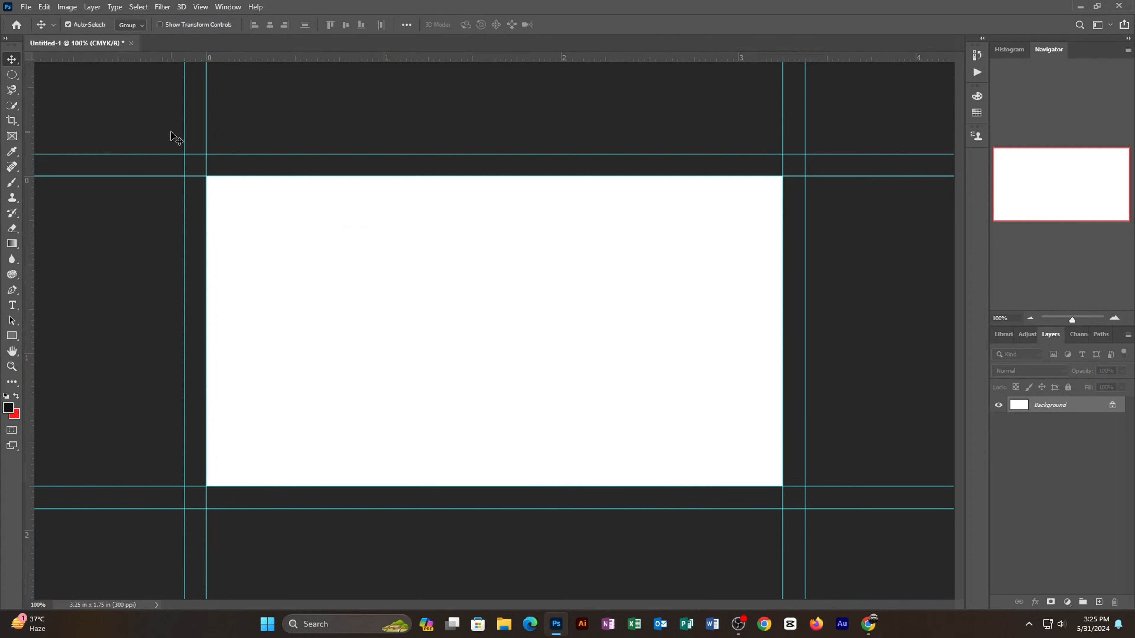
Enlarge the canvas from its center by a relative 0.5 inches in both width and height.
click(63, 7)
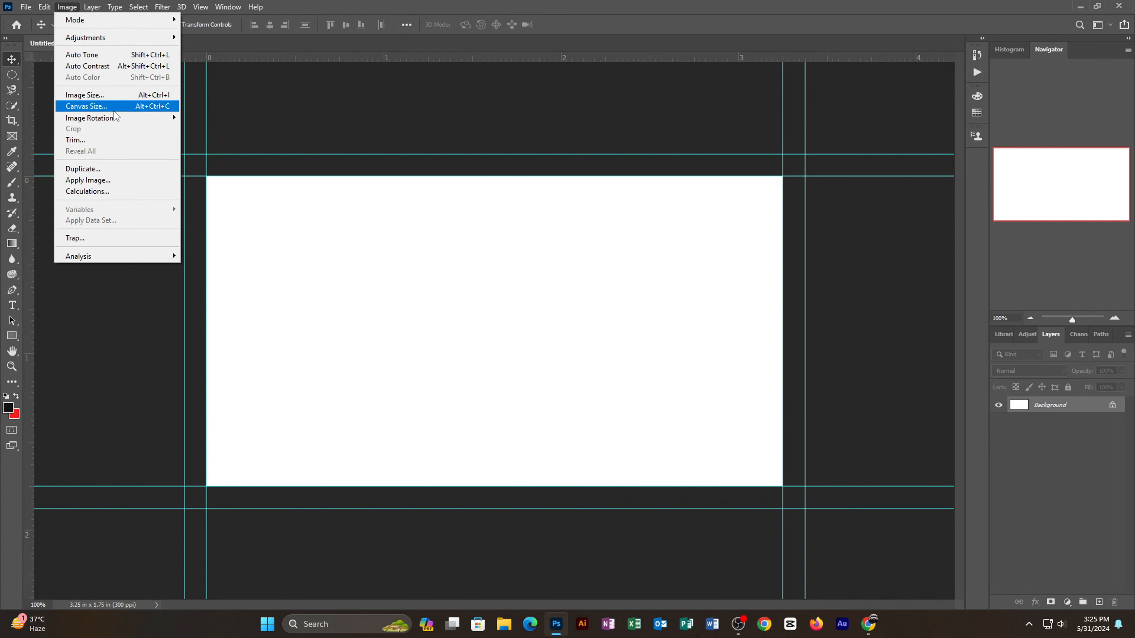
click(89, 107)
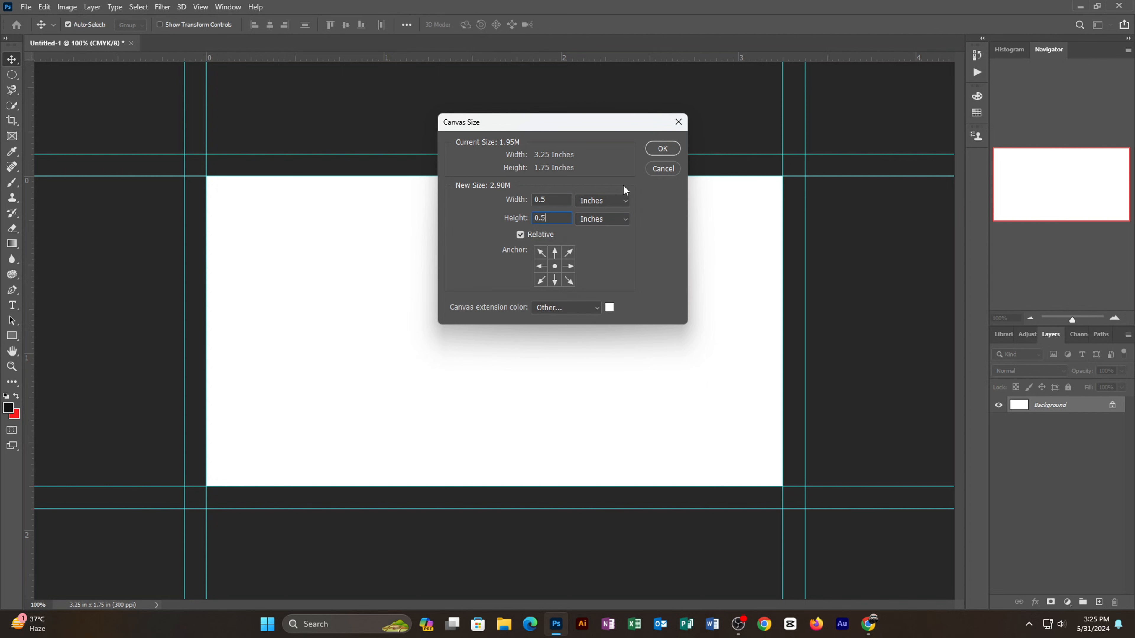
click(661, 149)
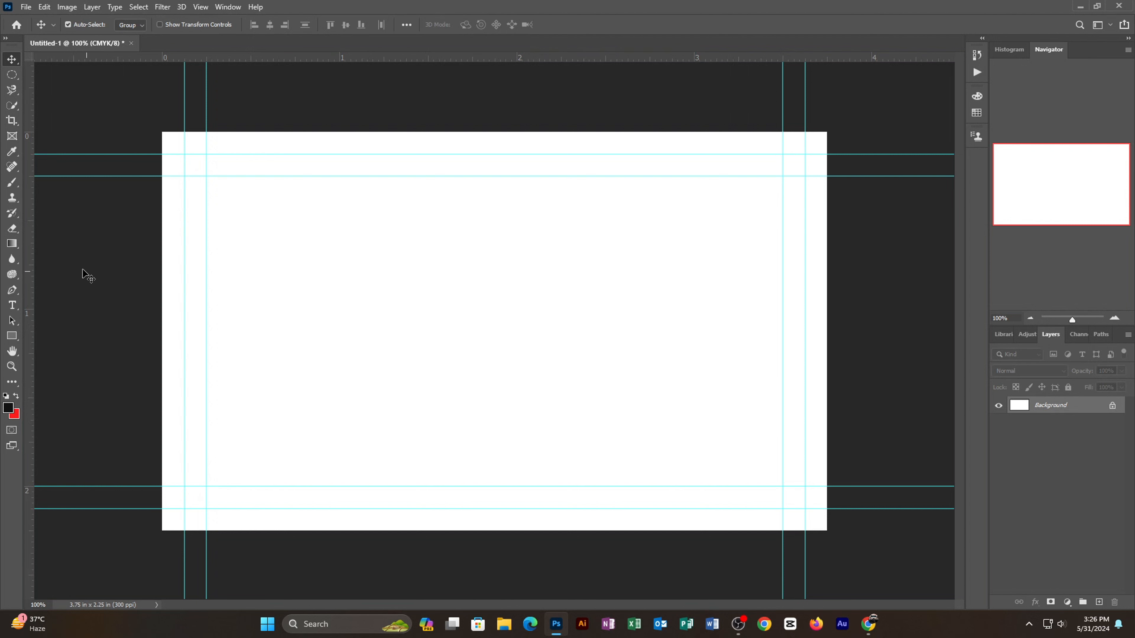
Activate the Pen tool and place a vertical guide about 1.3 inches from the canvas's left edge.
click(12, 293)
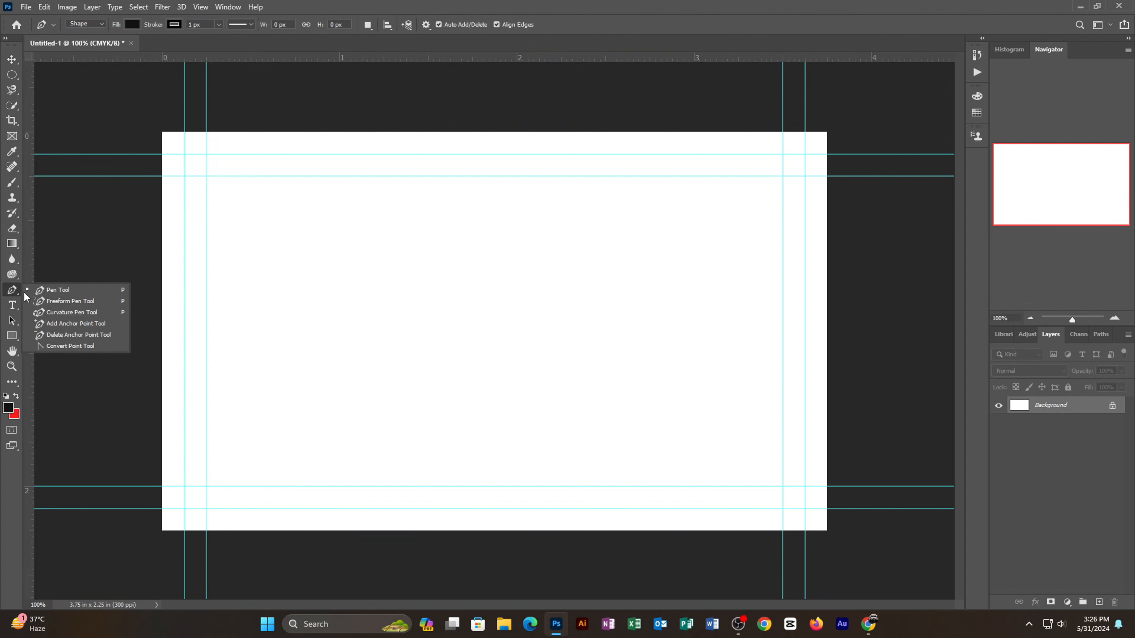
click(39, 290)
drag(31, 228, 391, 177)
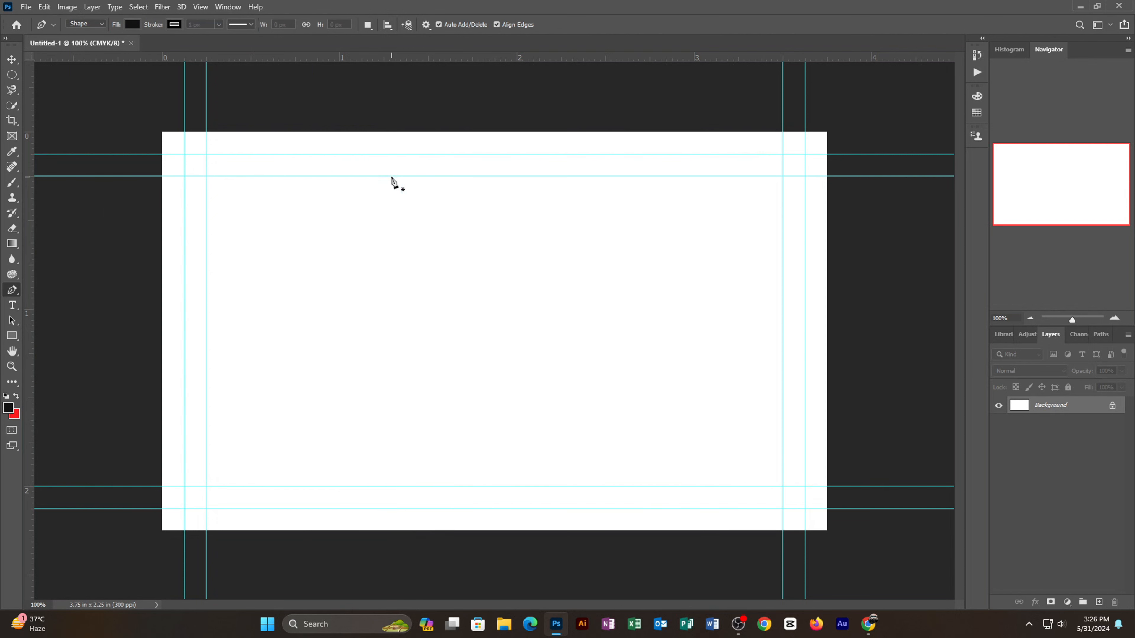
Draw a closed black Pen shape over the canvas's left side, its edge bowing left from the 1.3 inch guide's top to about 1.85 inches along the bottom.
click(391, 132)
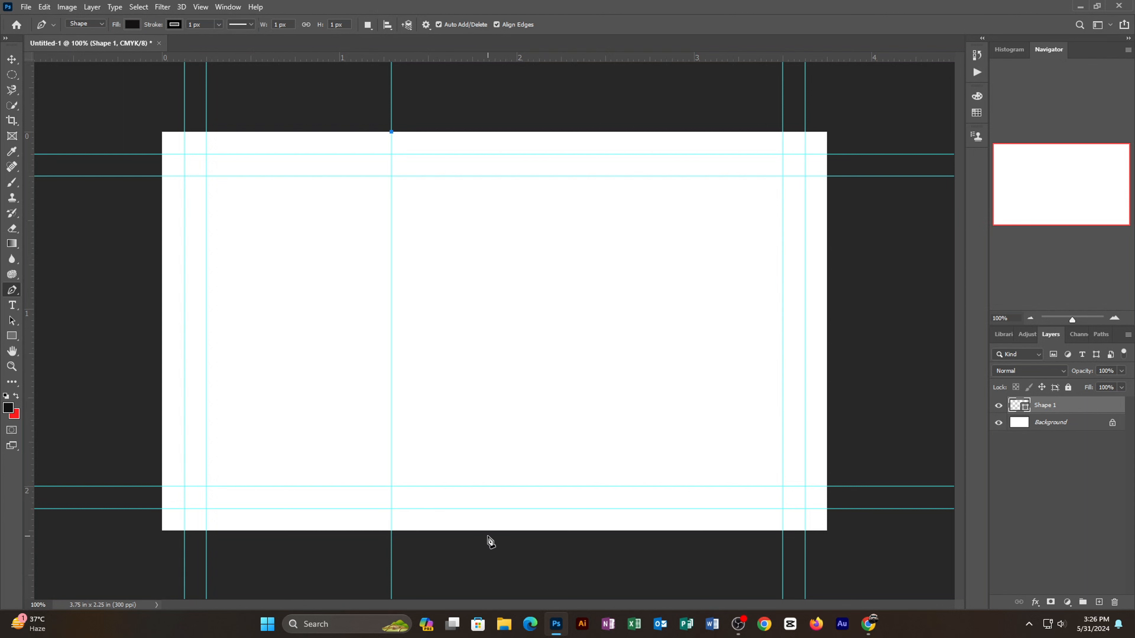
drag(490, 533, 754, 637)
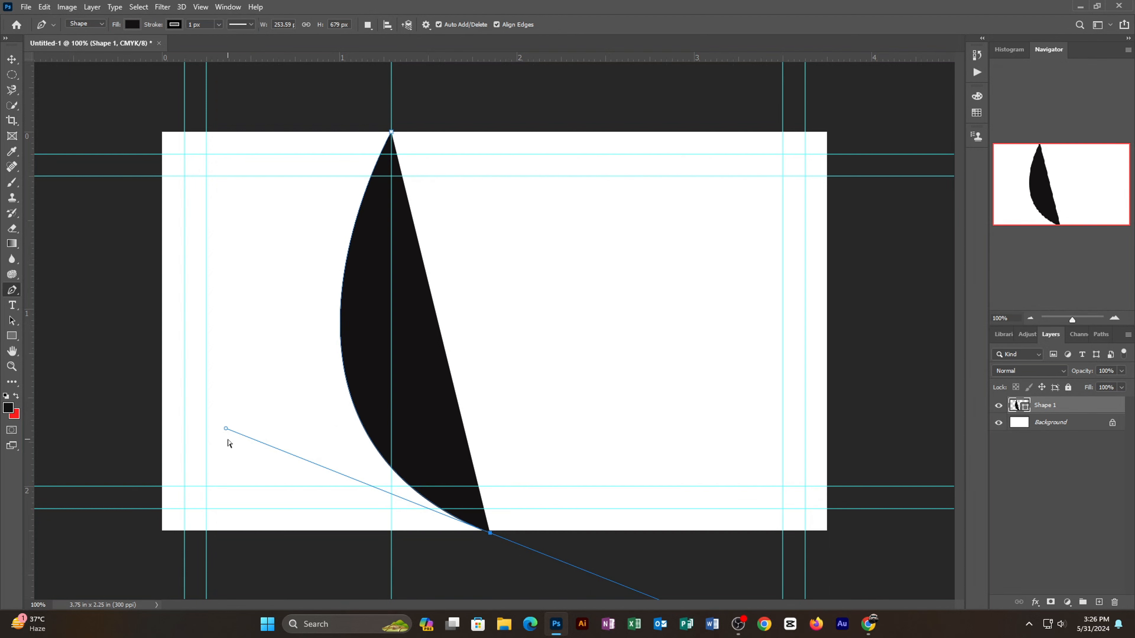
drag(226, 430, 184, 414)
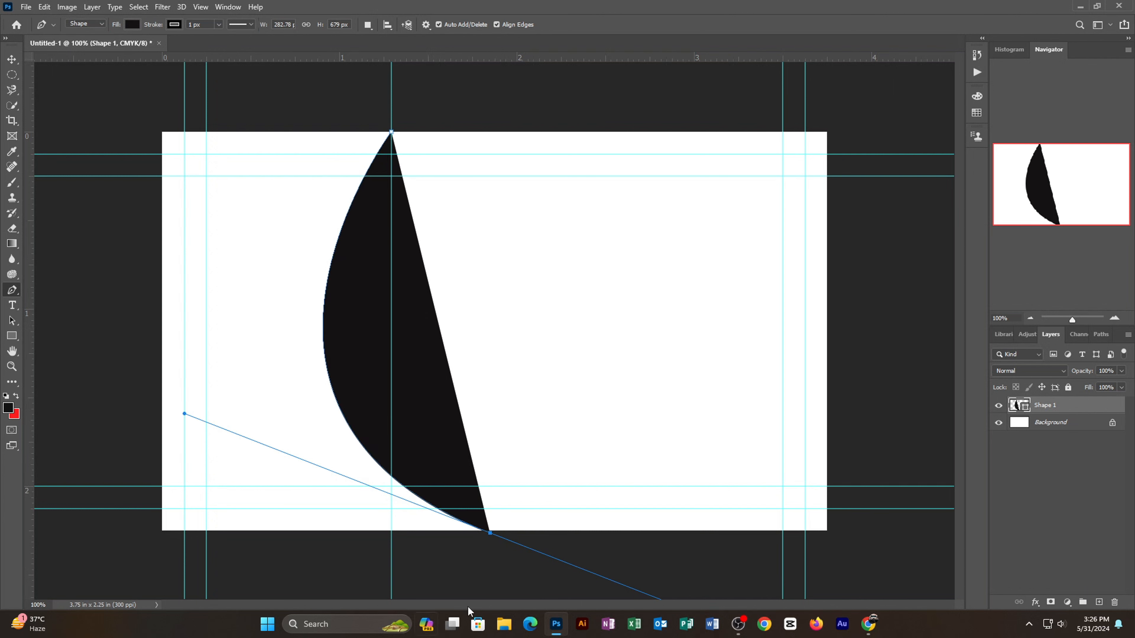
drag(486, 580, 344, 580)
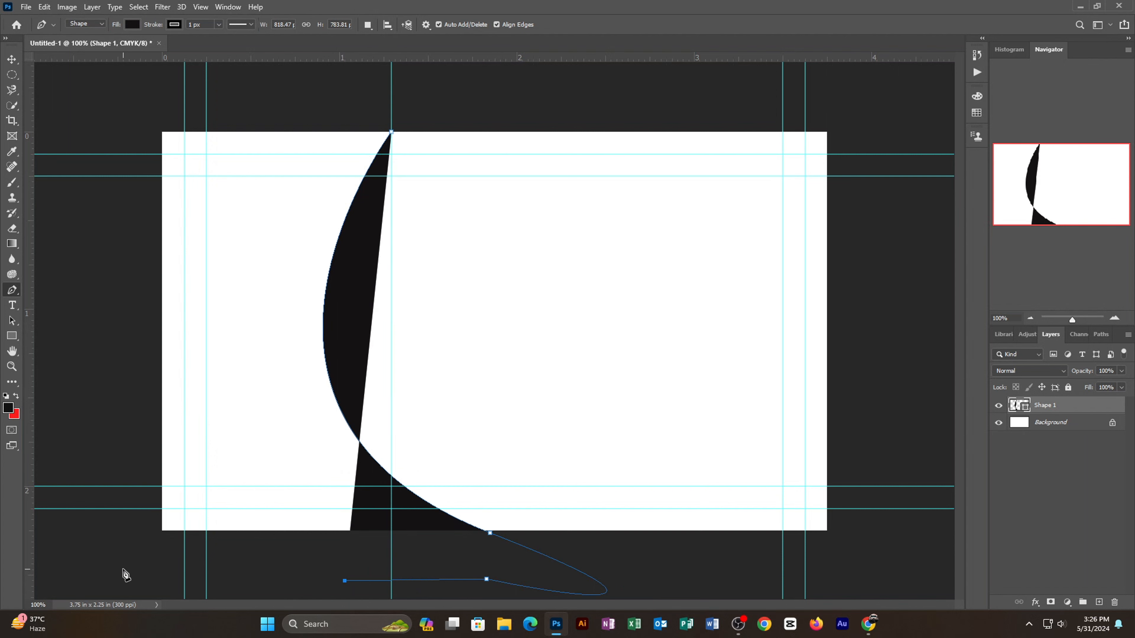
click(123, 569)
click(88, 330)
click(109, 102)
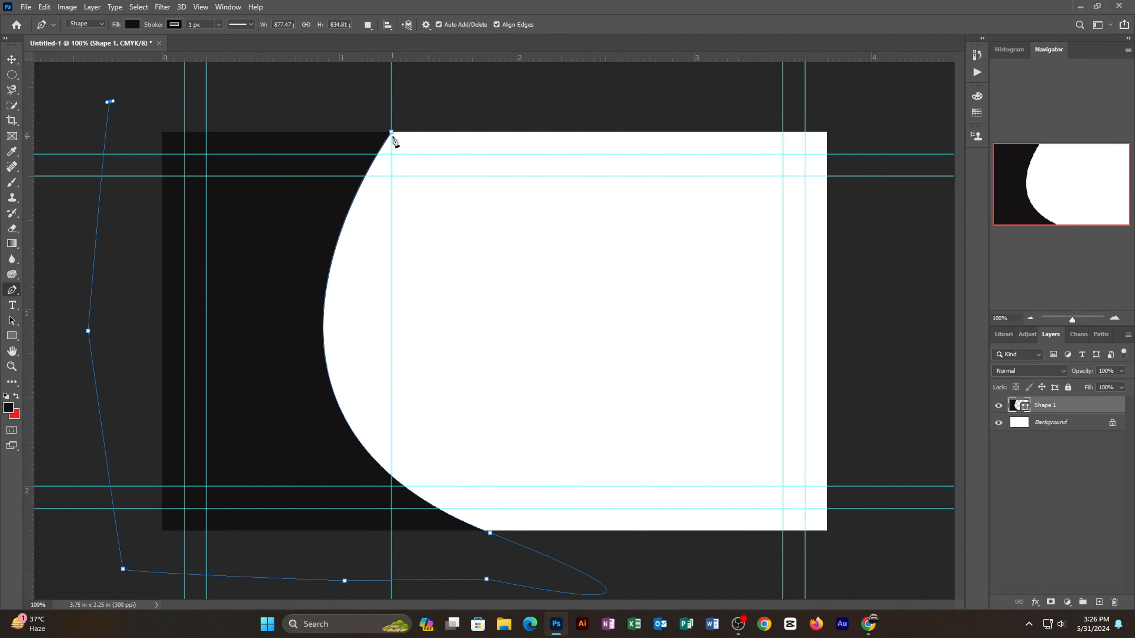
click(392, 134)
key(ctrl+Return)
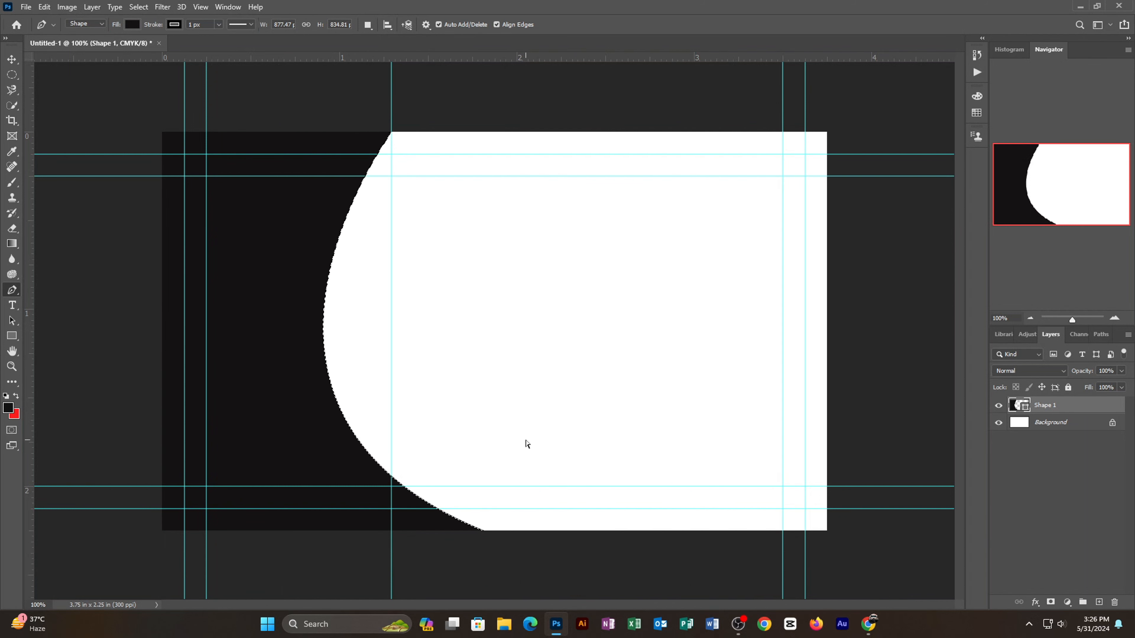
key(ctrl+d)
Duplicate the black curved shape twice with the Move tool, offsetting each copy farther to the right.
click(12, 56)
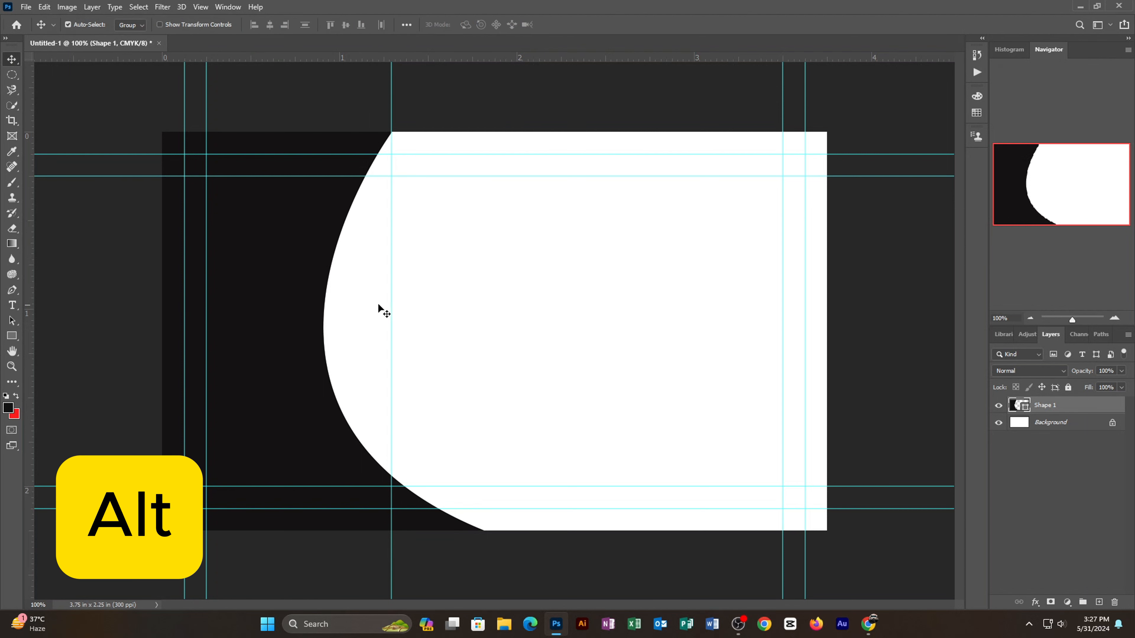
drag(225, 412, 299, 412)
drag(335, 296, 376, 293)
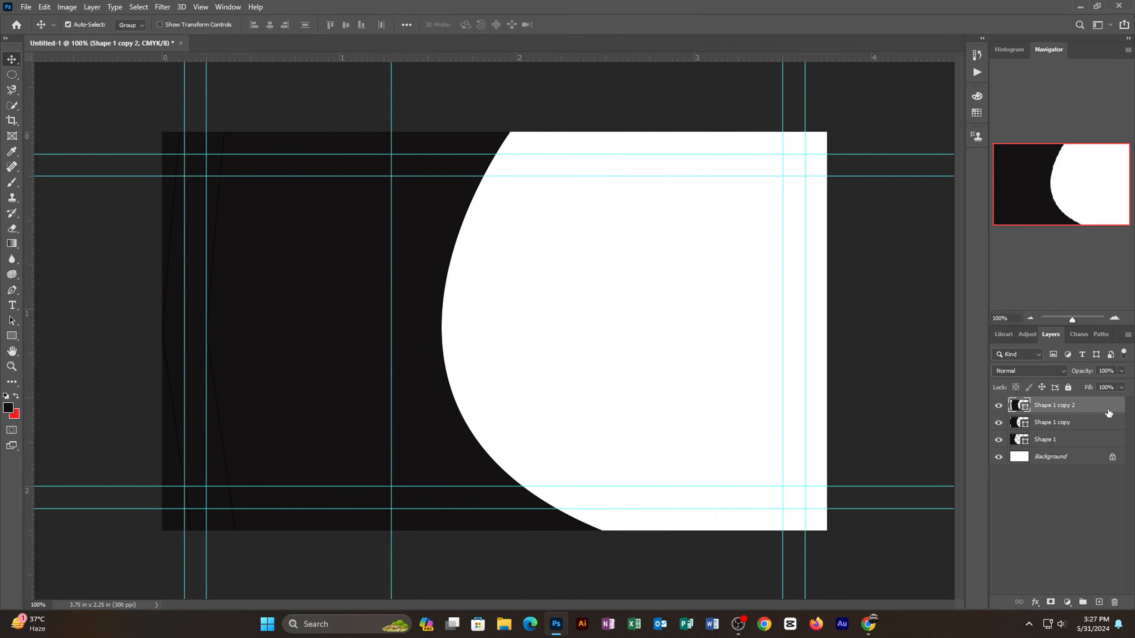
Add a red #d81e1e Color Overlay layer style to the Shape 1 layer.
click(1078, 445)
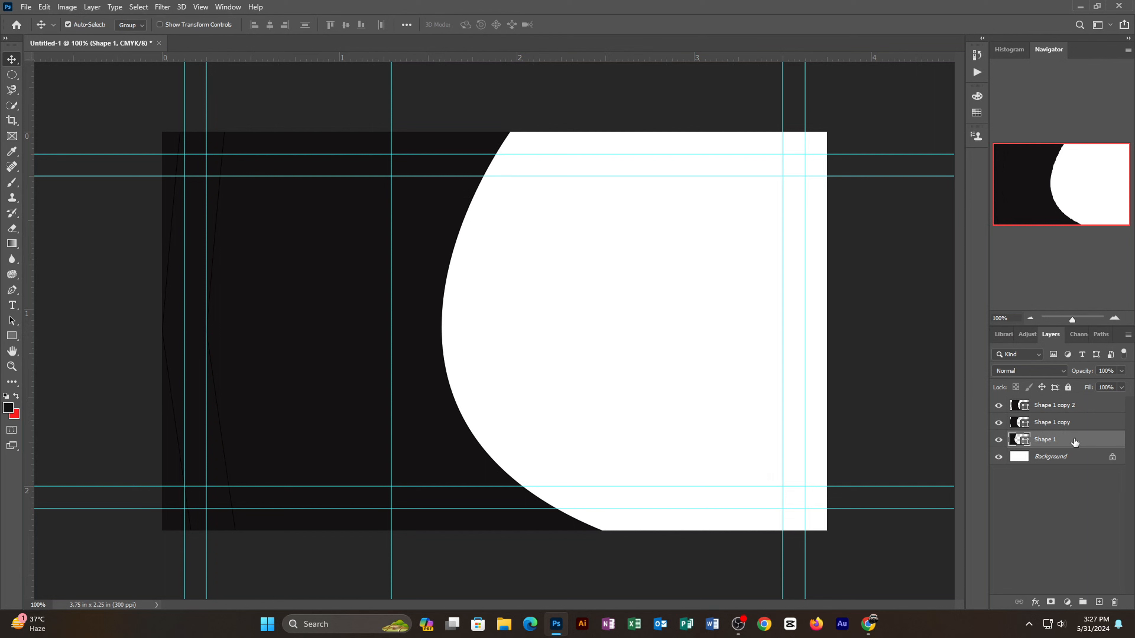
double_click(1074, 443)
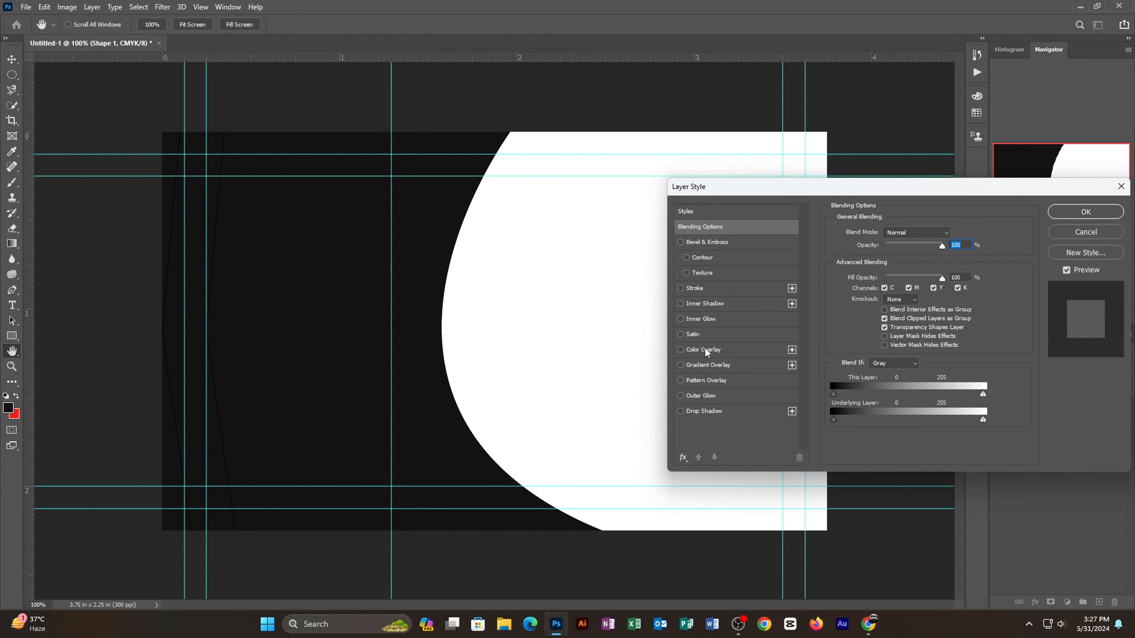
click(695, 350)
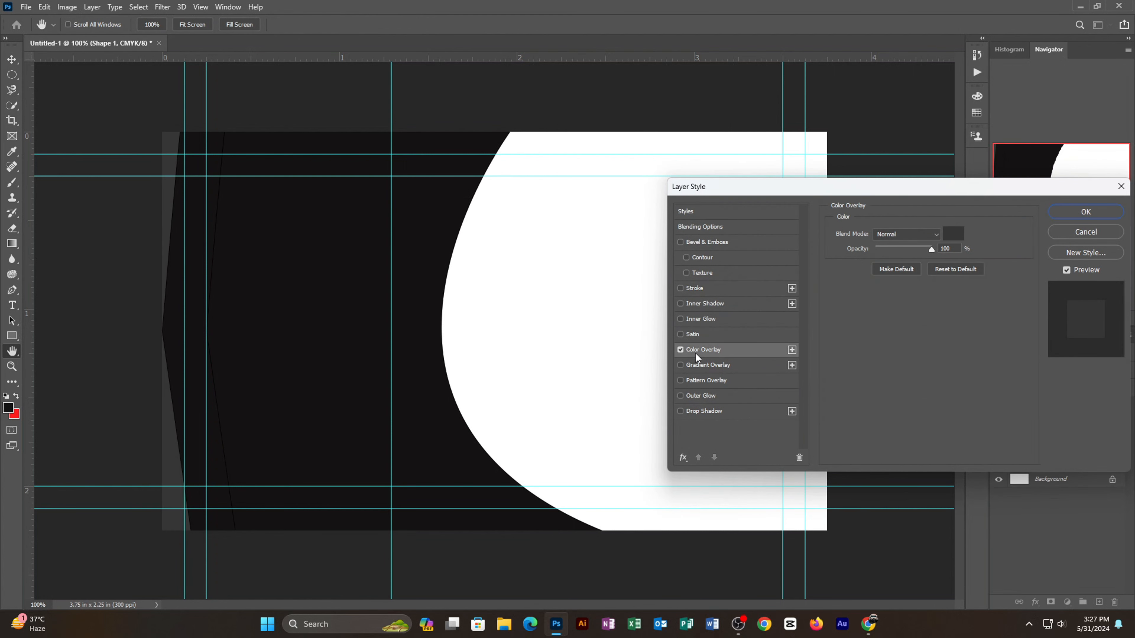
click(955, 234)
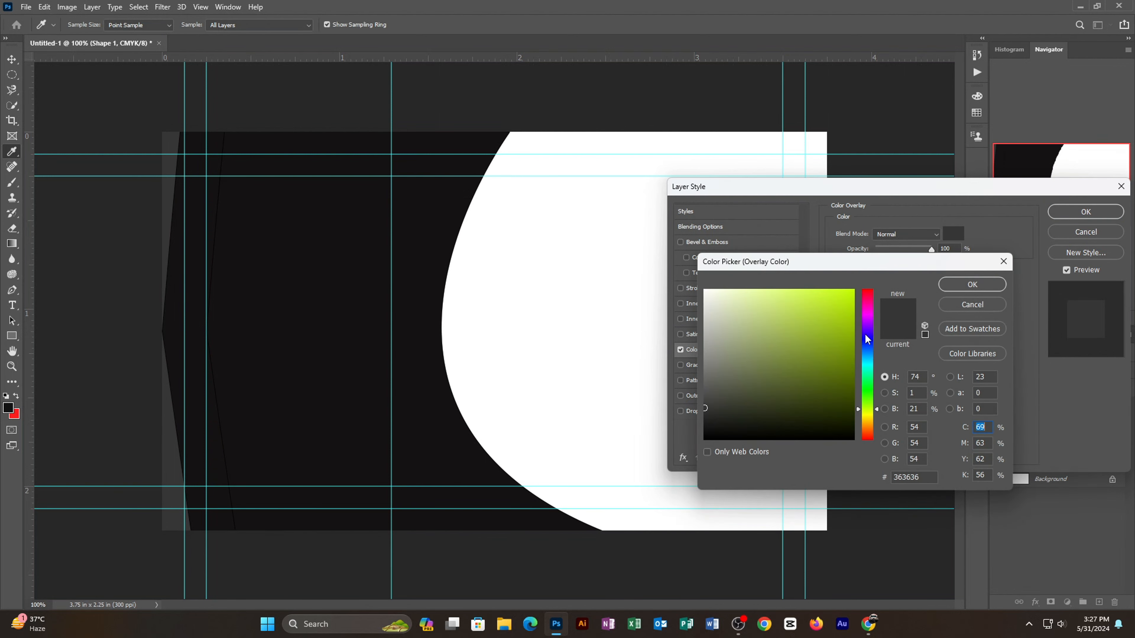
drag(867, 298, 875, 279)
click(833, 312)
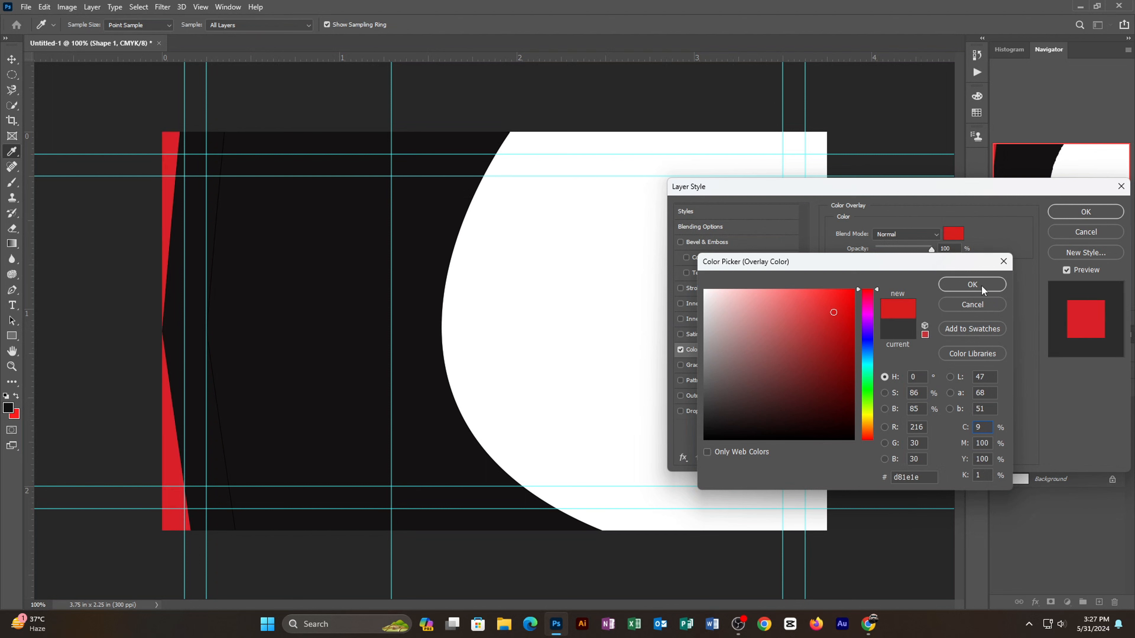
click(972, 285)
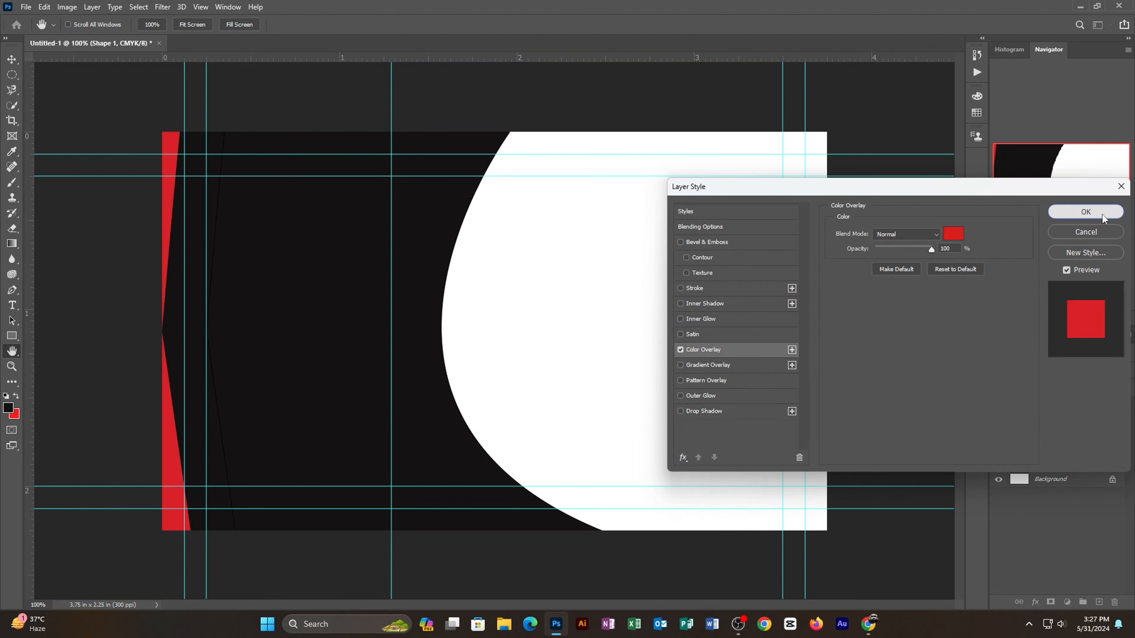
click(1087, 212)
Add a dark gray #353535 Color Overlay layer style to the Shape 1 copy layer.
click(1052, 427)
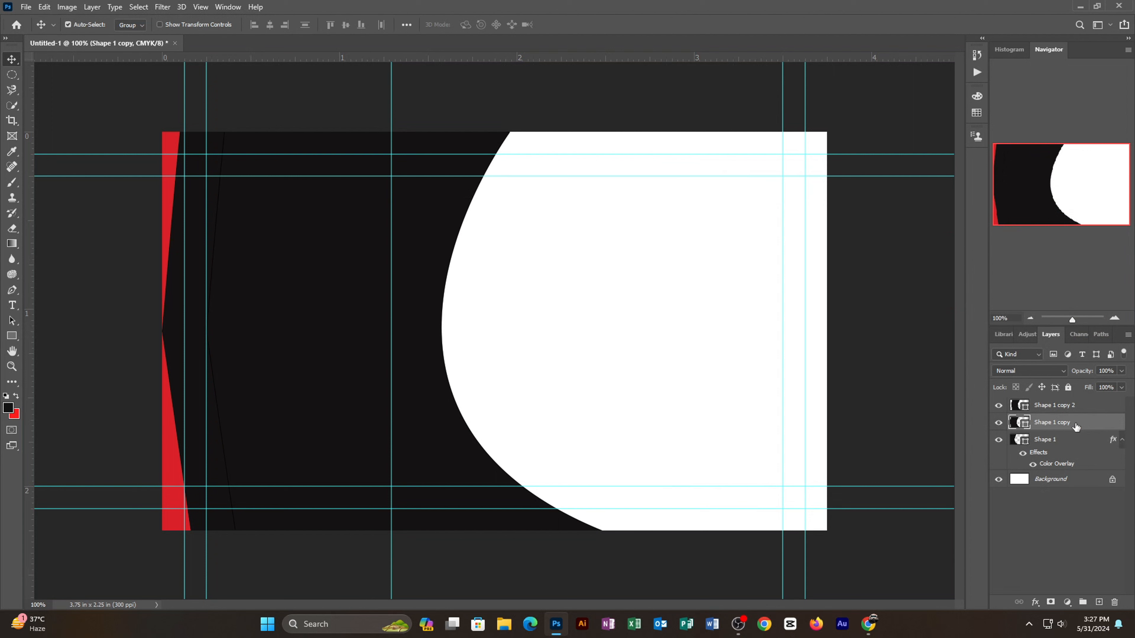
double_click(1089, 426)
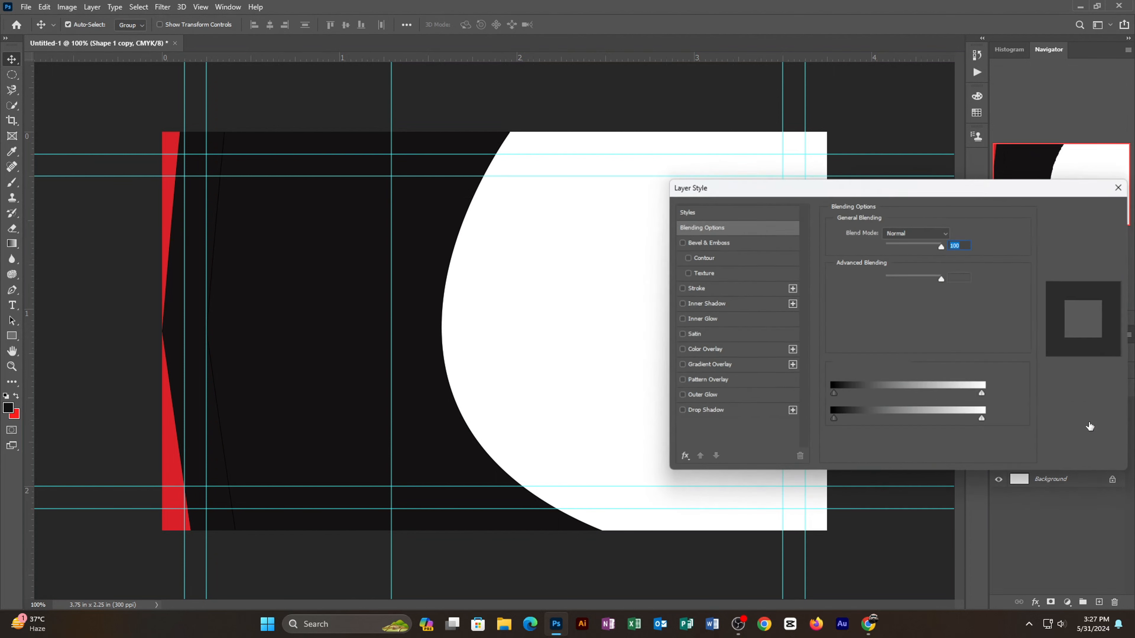
click(718, 351)
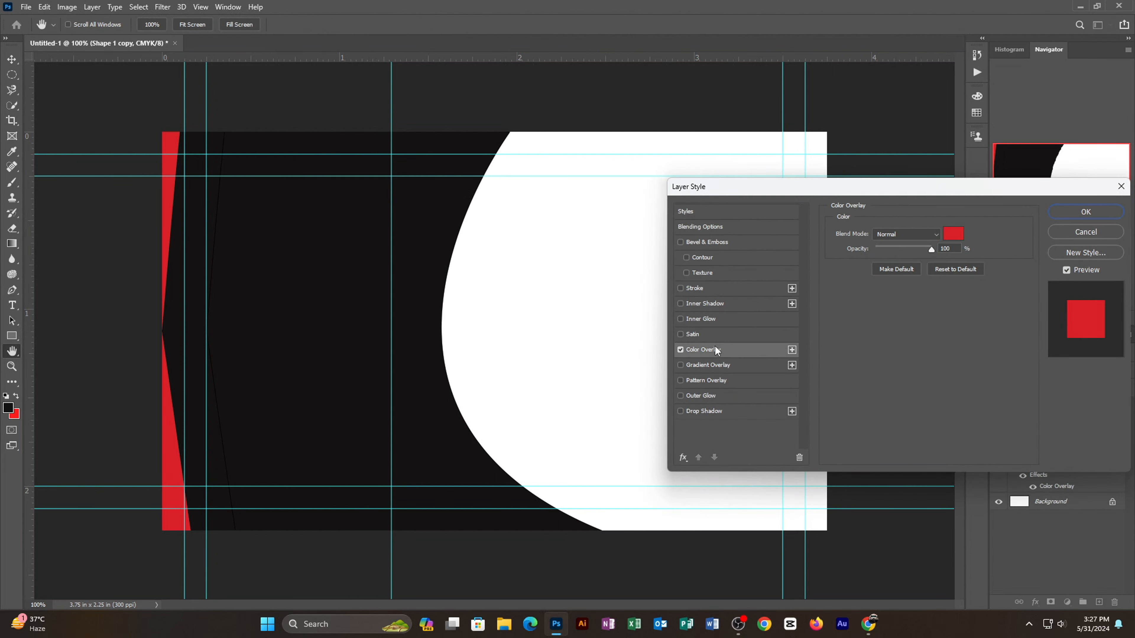
click(955, 234)
mouse_move(738, 374)
mouse_down()
mouse_move(676, 420)
mouse_move(671, 407)
mouse_up()
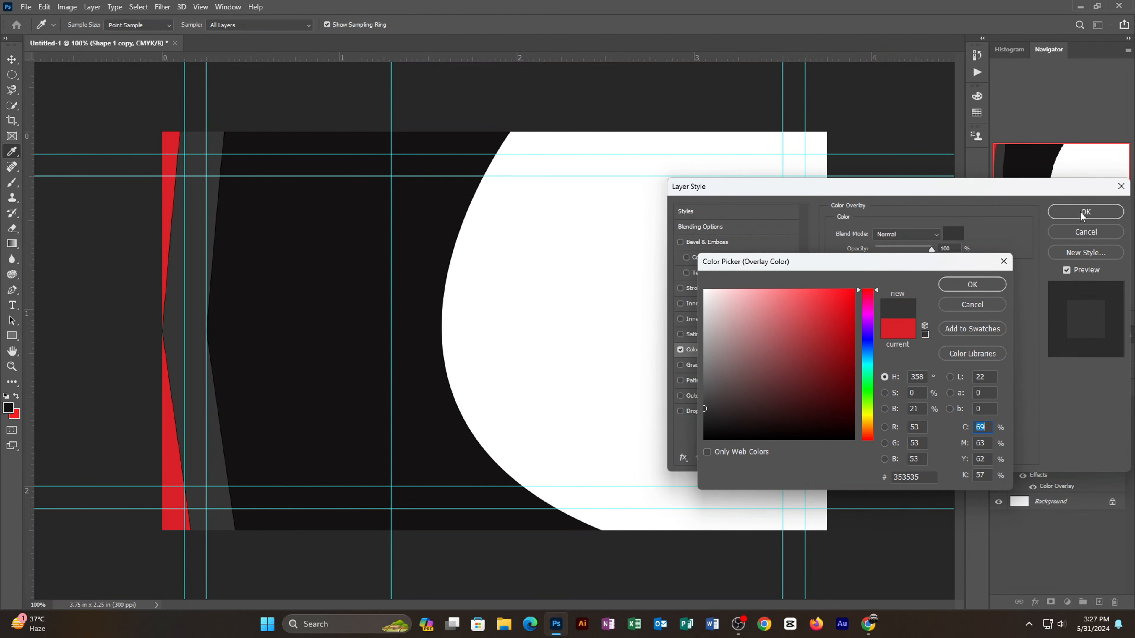
click(973, 285)
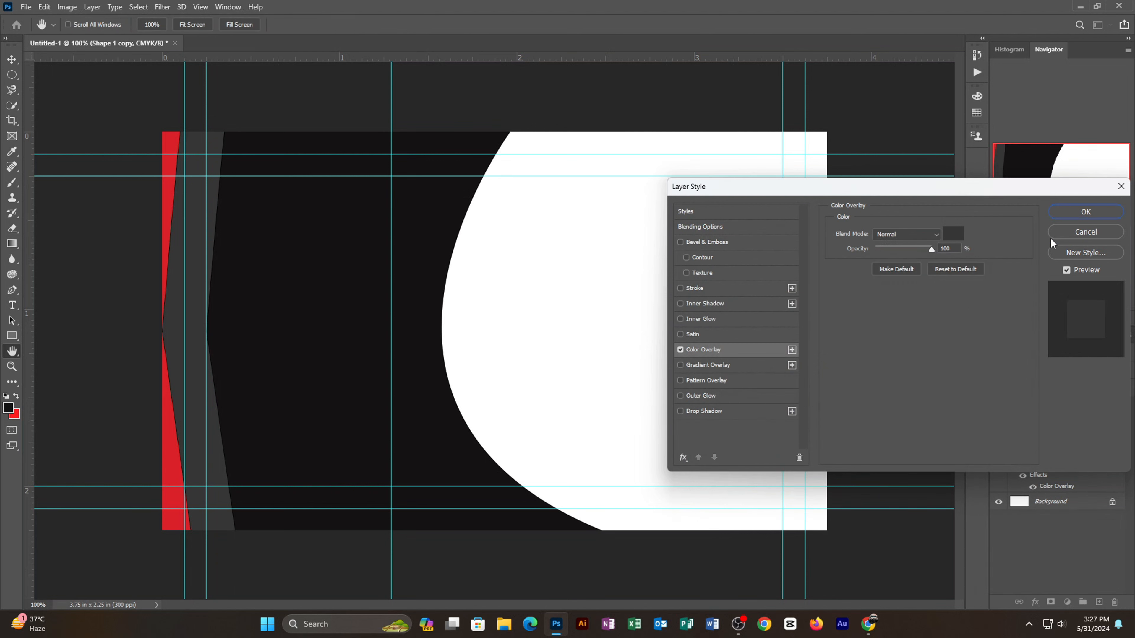
click(1071, 213)
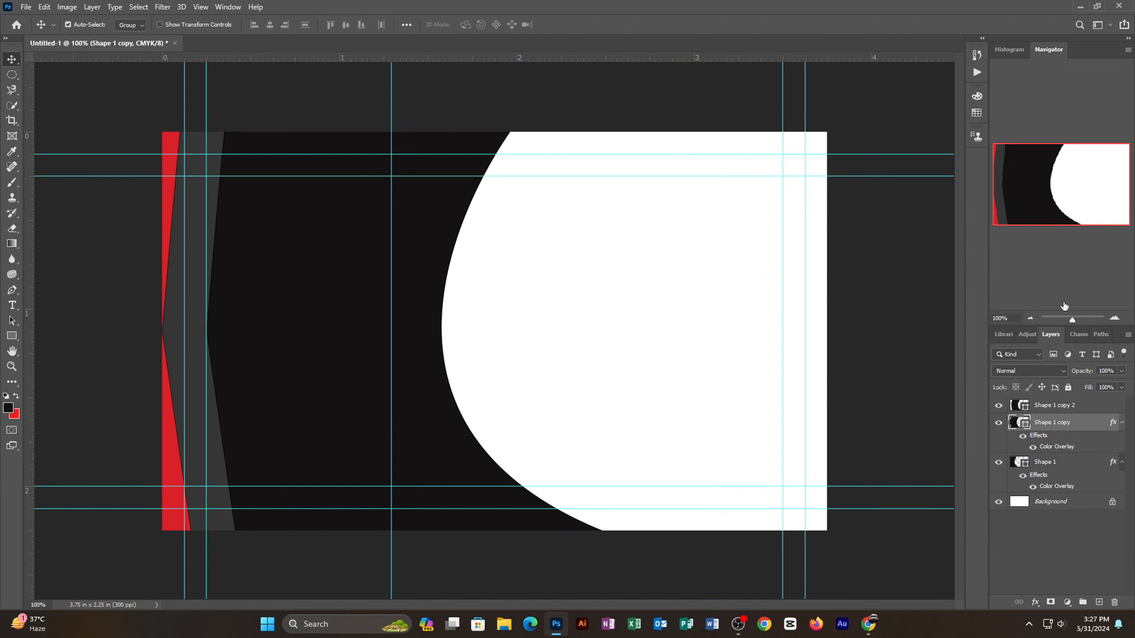
Add a black #000000 Color Overlay layer style to the Shape 1 copy 2 layer.
click(1059, 407)
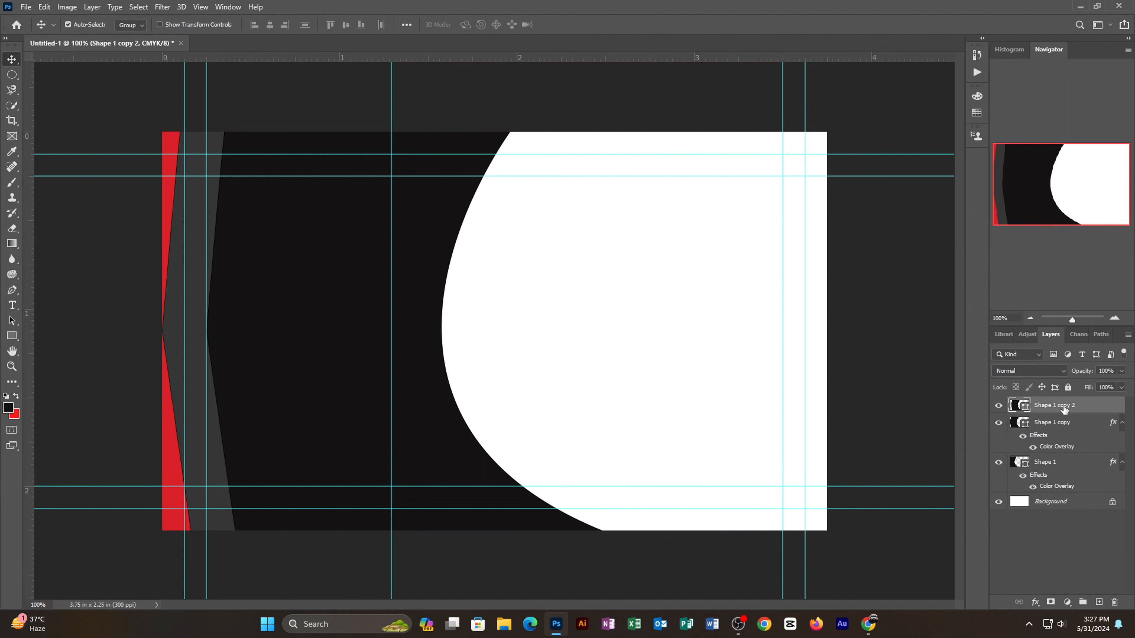
double_click(1088, 411)
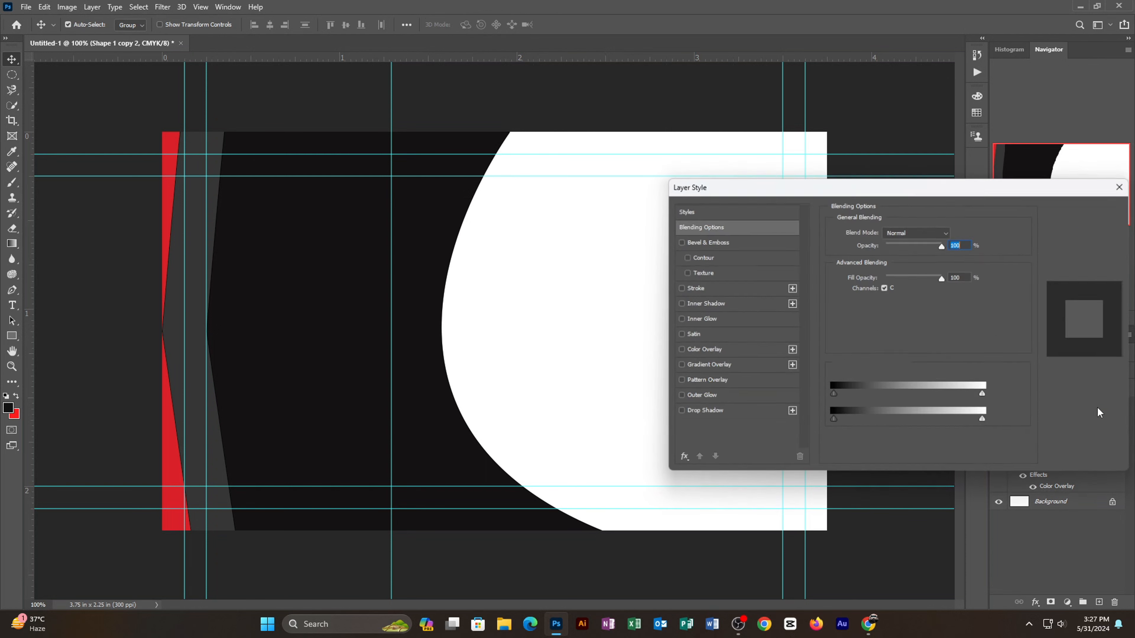
click(712, 354)
click(952, 236)
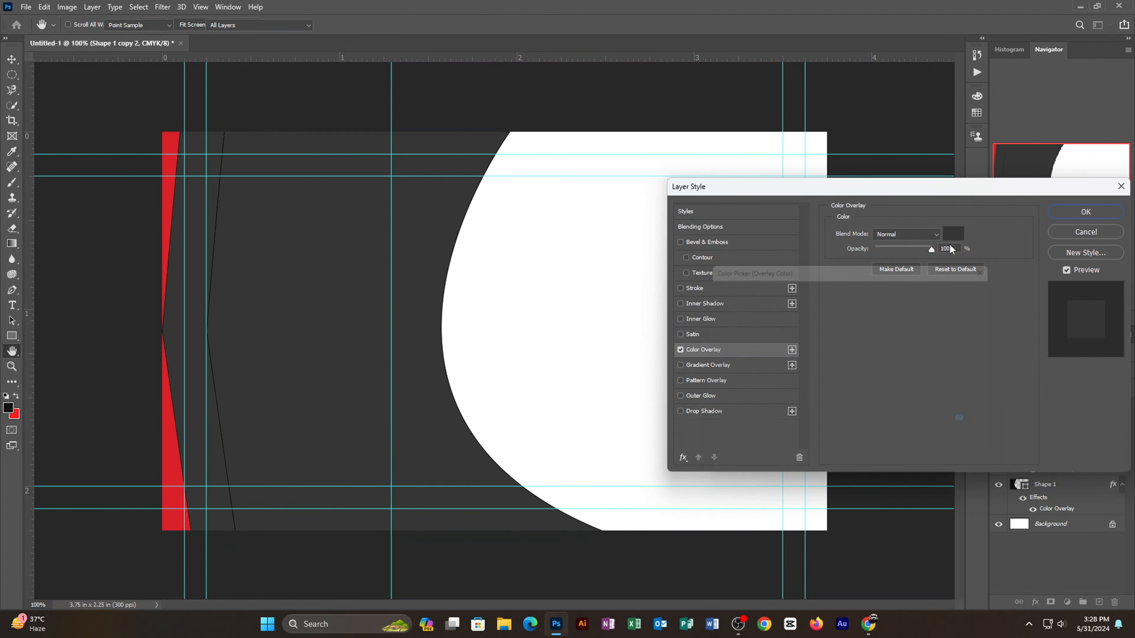
drag(760, 351, 683, 487)
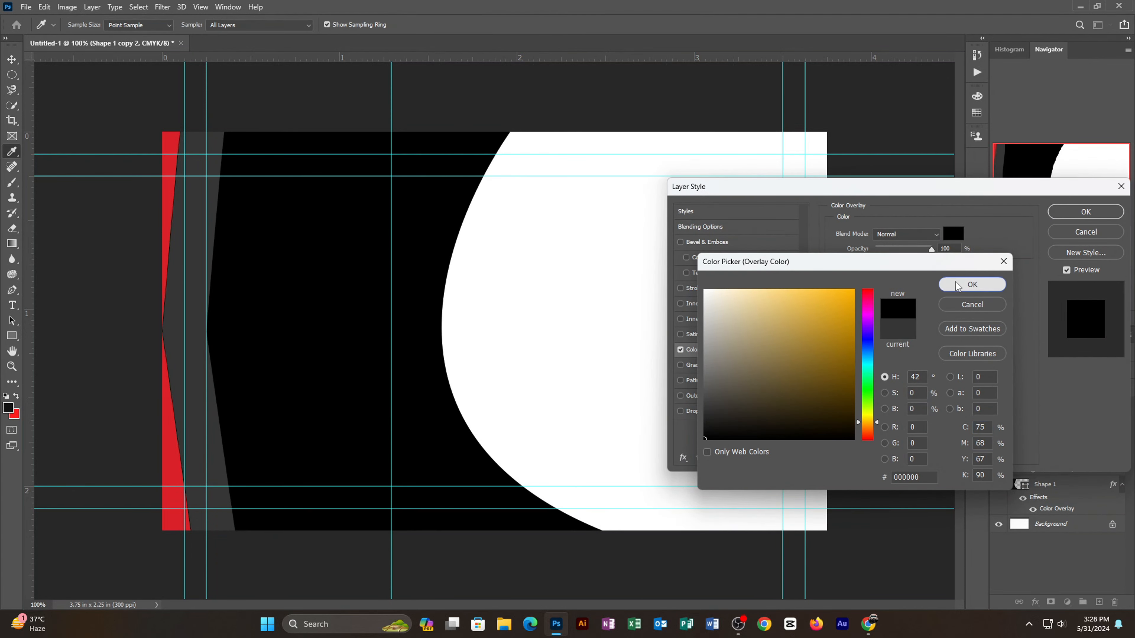
click(956, 282)
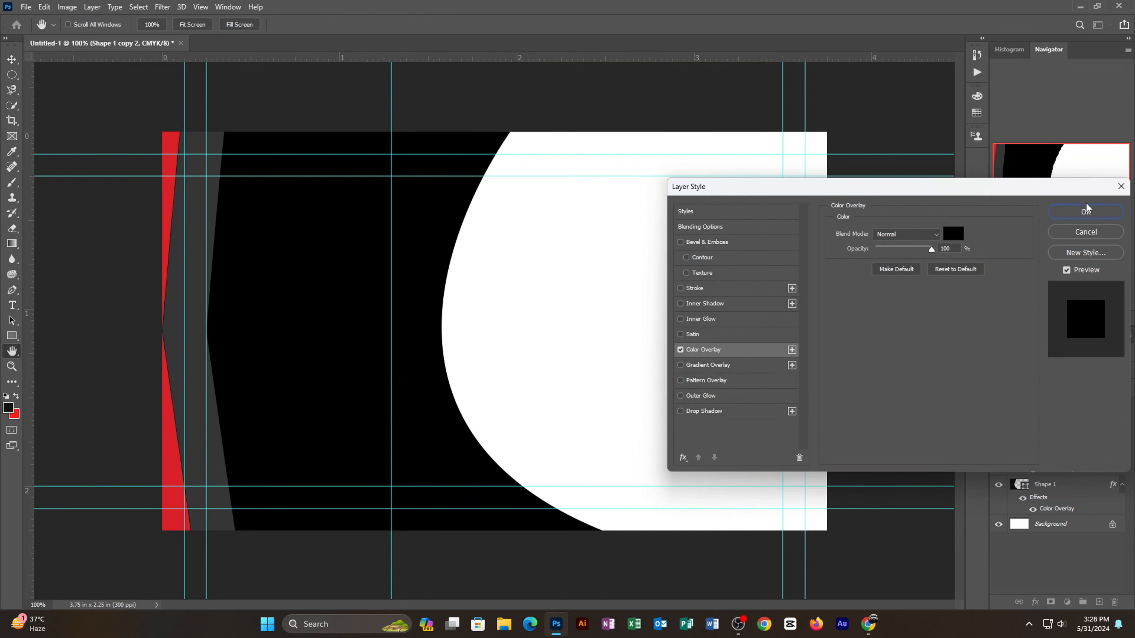
click(1085, 212)
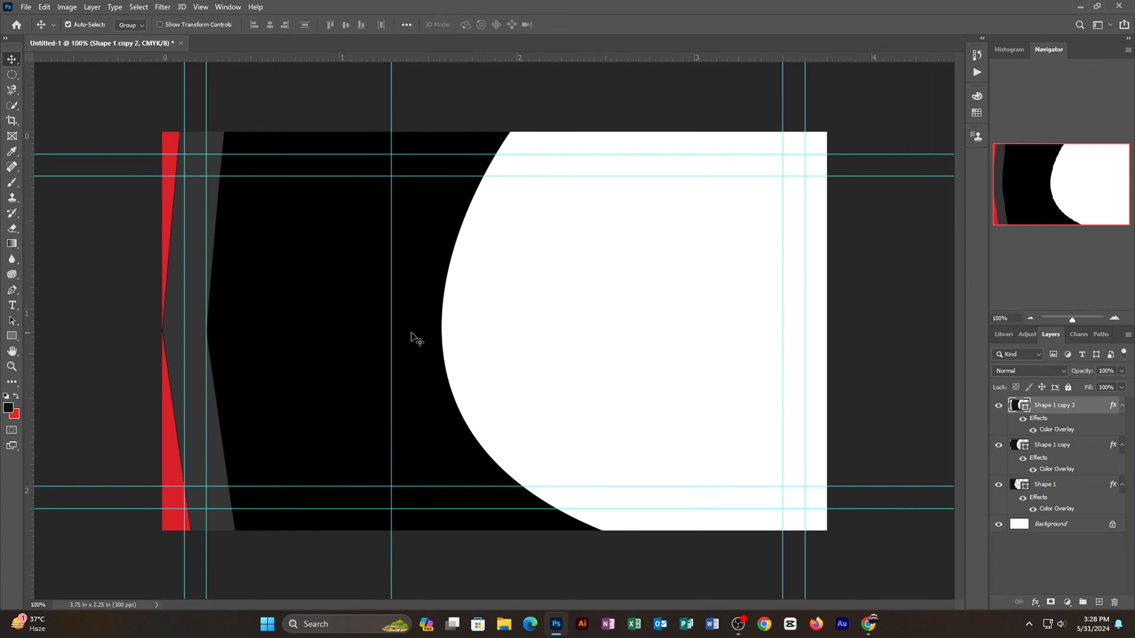
Move the overlapping curved shapes to the left, staggered so gray and red bands border the black area.
drag(413, 335, 323, 332)
click(310, 331)
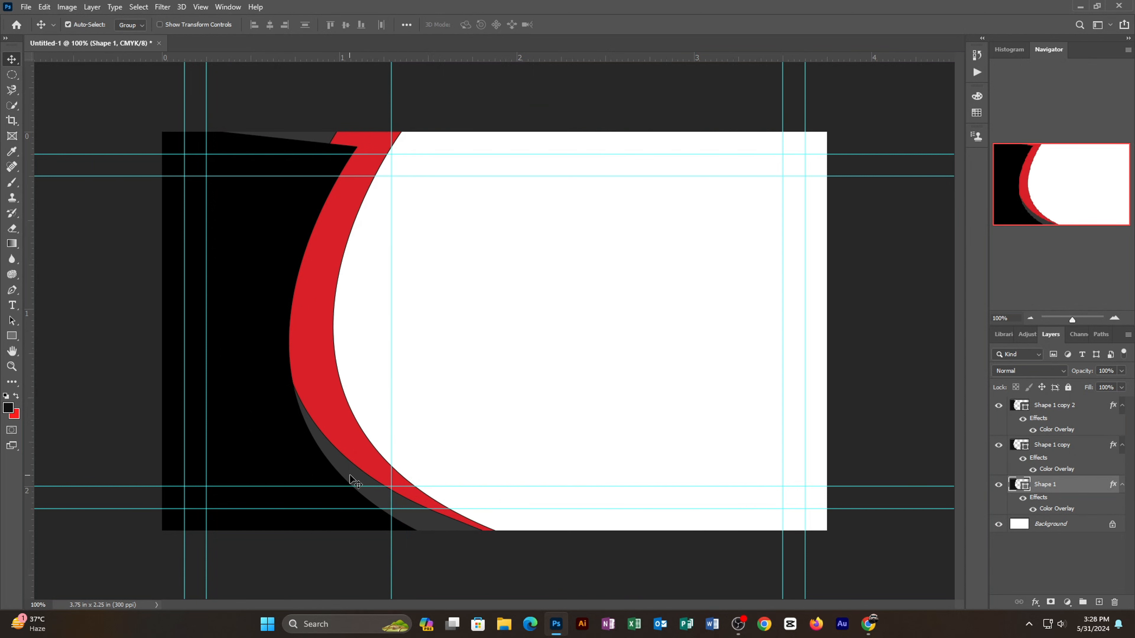
drag(353, 481, 393, 494)
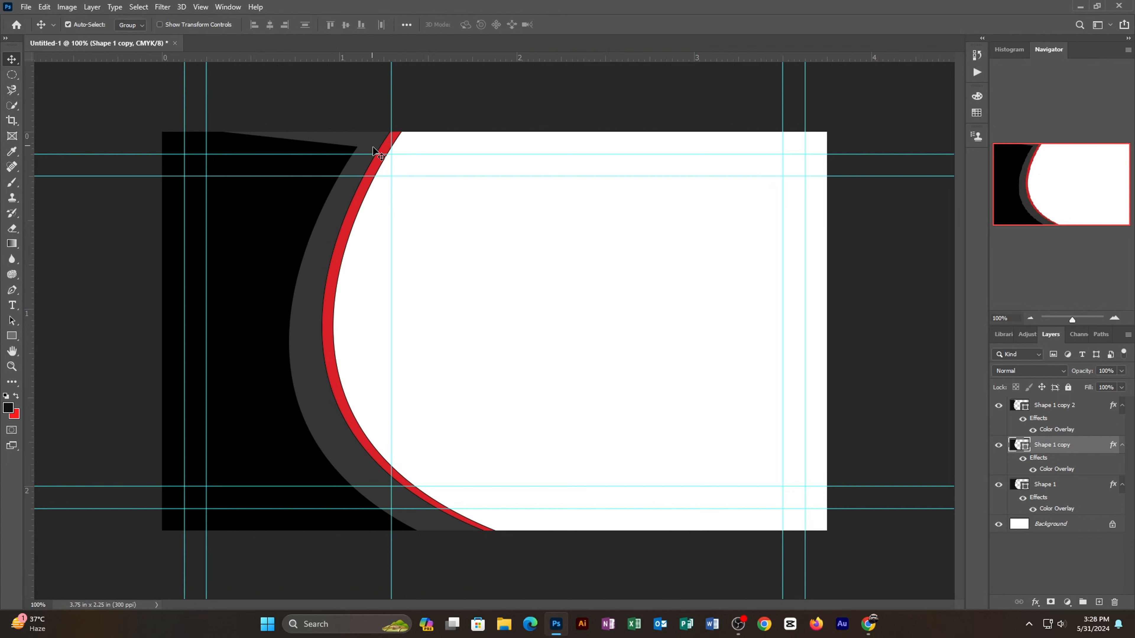
Rotate the dark gray curved shape by 3 degrees and nudge it right to thin the red band.
key(ctrl+t)
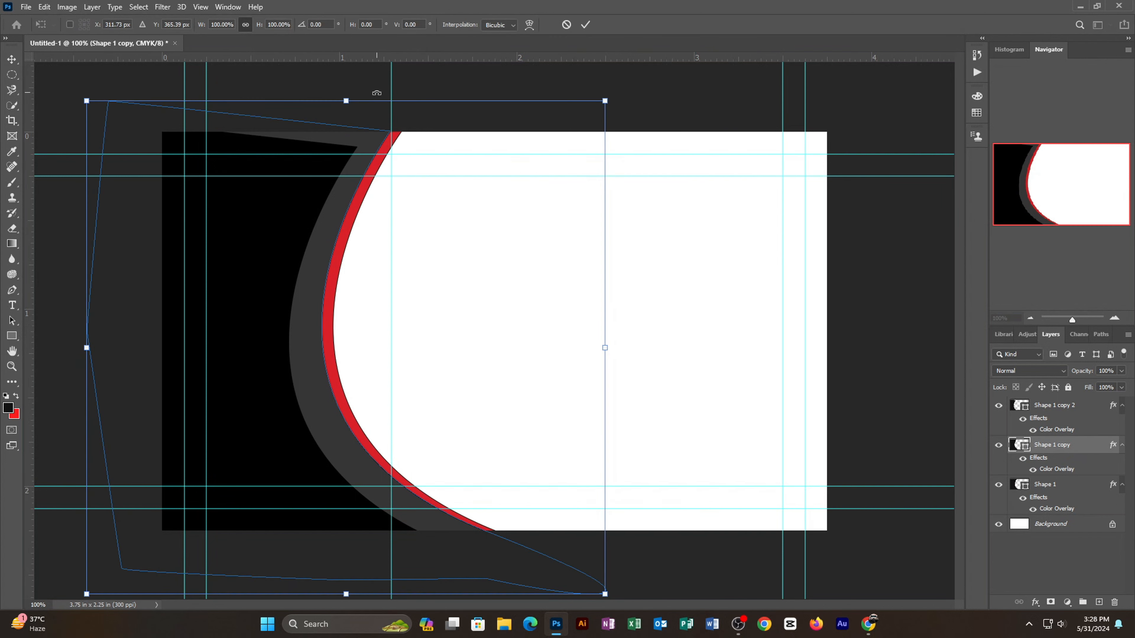
drag(373, 86, 388, 92)
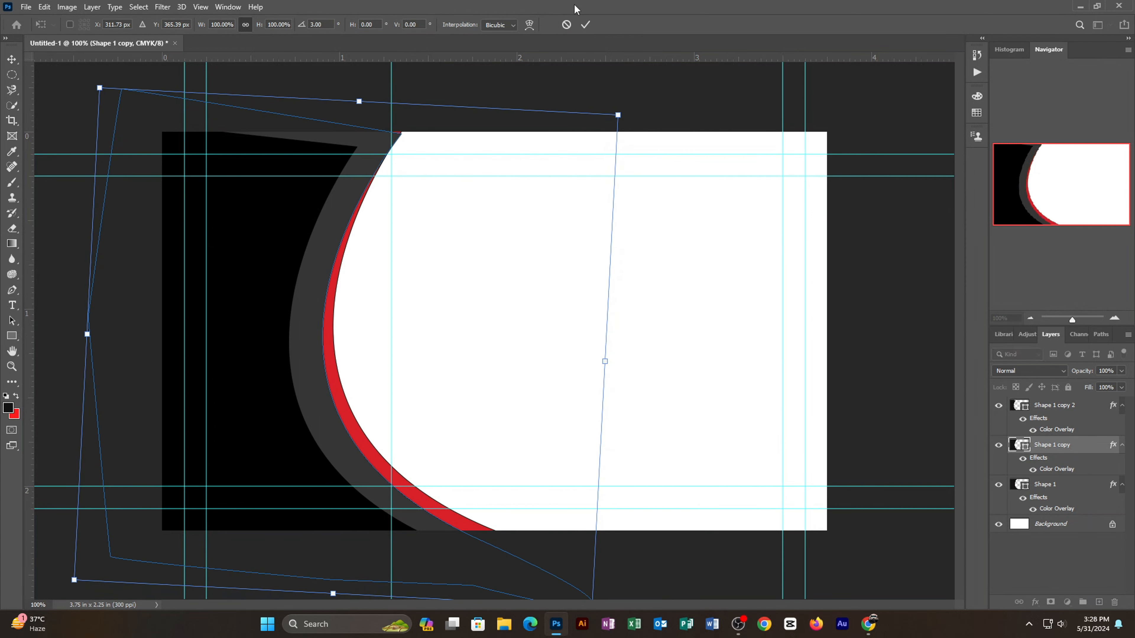
click(585, 25)
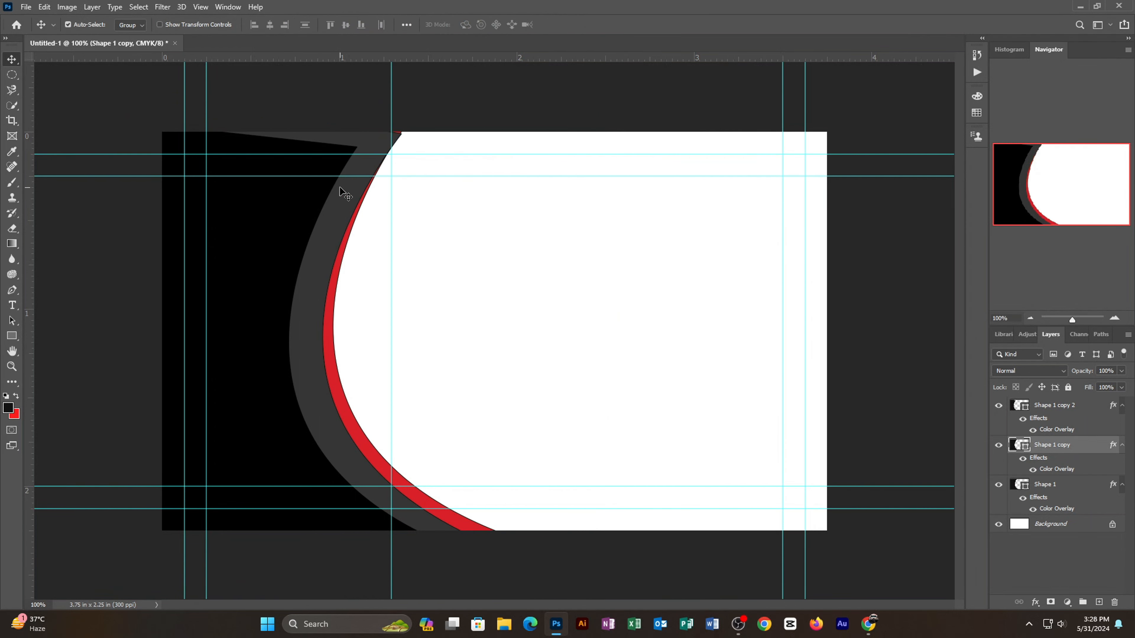
drag(342, 188, 313, 193)
Rotate the black curved shape by 4.36 degrees and shift it right, leaving a thin gray band beside the red one.
click(292, 208)
key(ctrl+t)
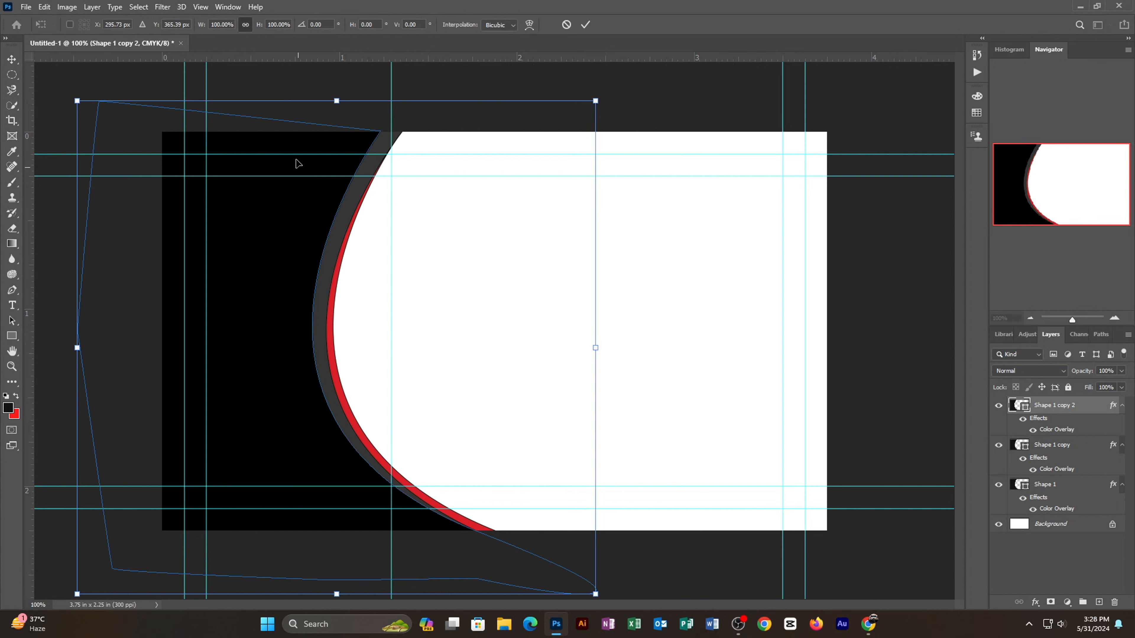
drag(372, 82, 394, 86)
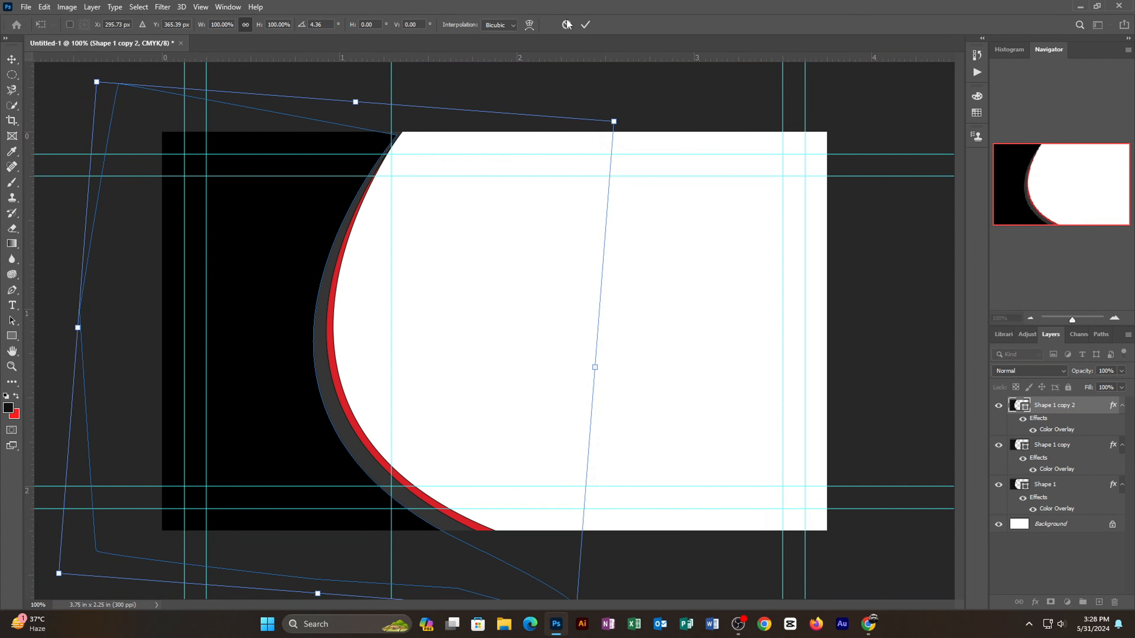
click(585, 25)
drag(268, 248, 274, 247)
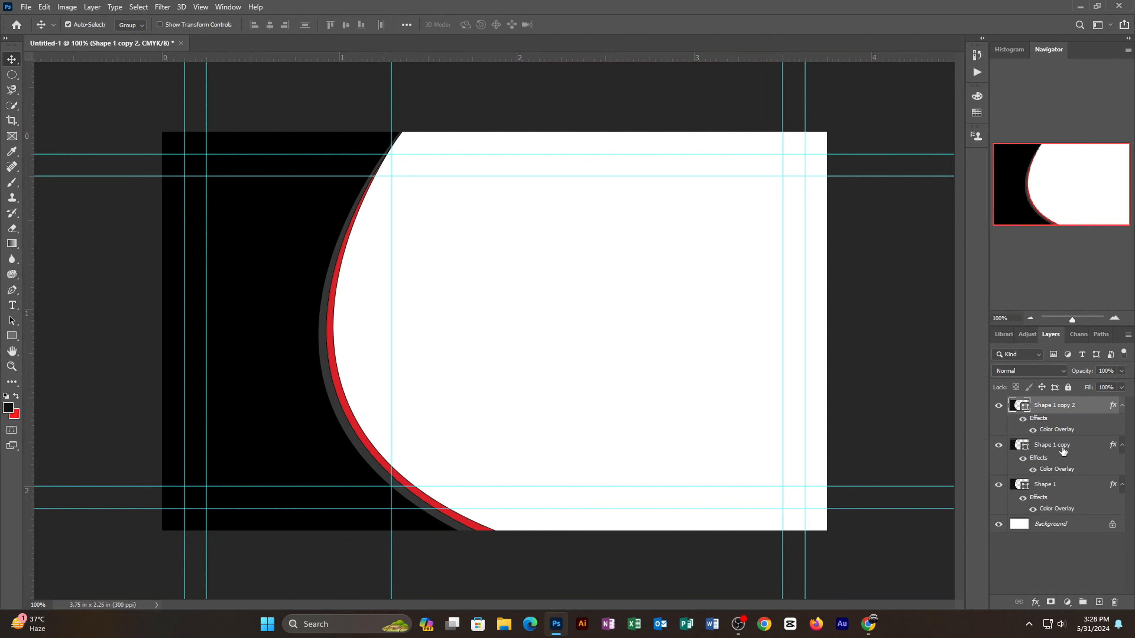
Hide and reshow the Shape 1 copy layer to examine the gray band's contribution.
click(999, 446)
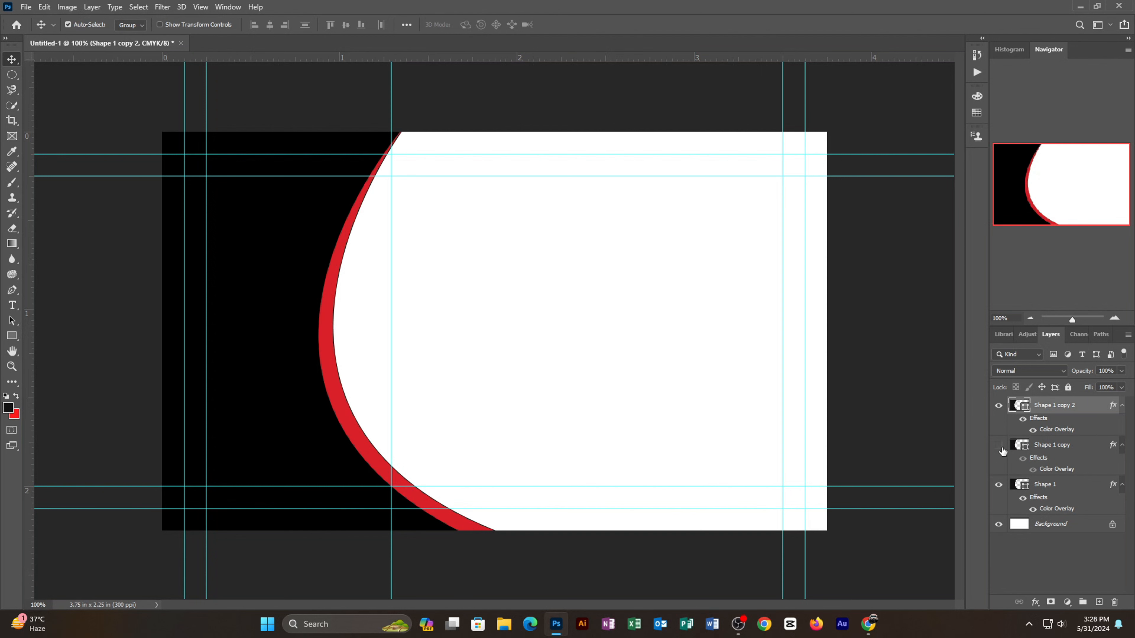
click(998, 446)
double_click(1064, 447)
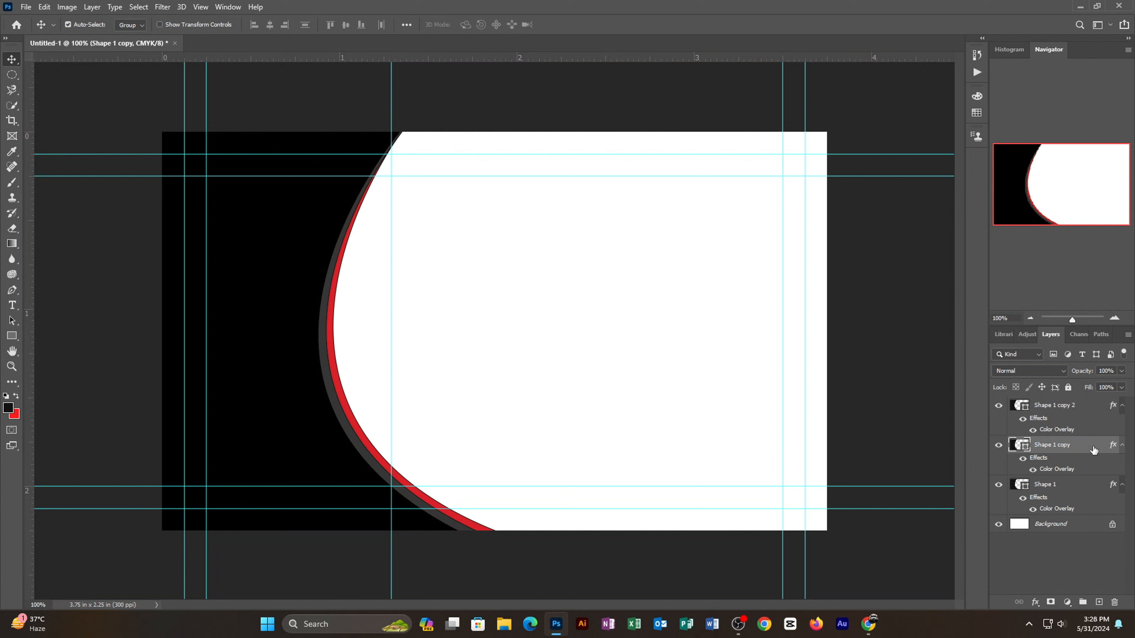
Change the Shape 1 layer's Color Overlay to the brighter red #ff000a.
click(1072, 486)
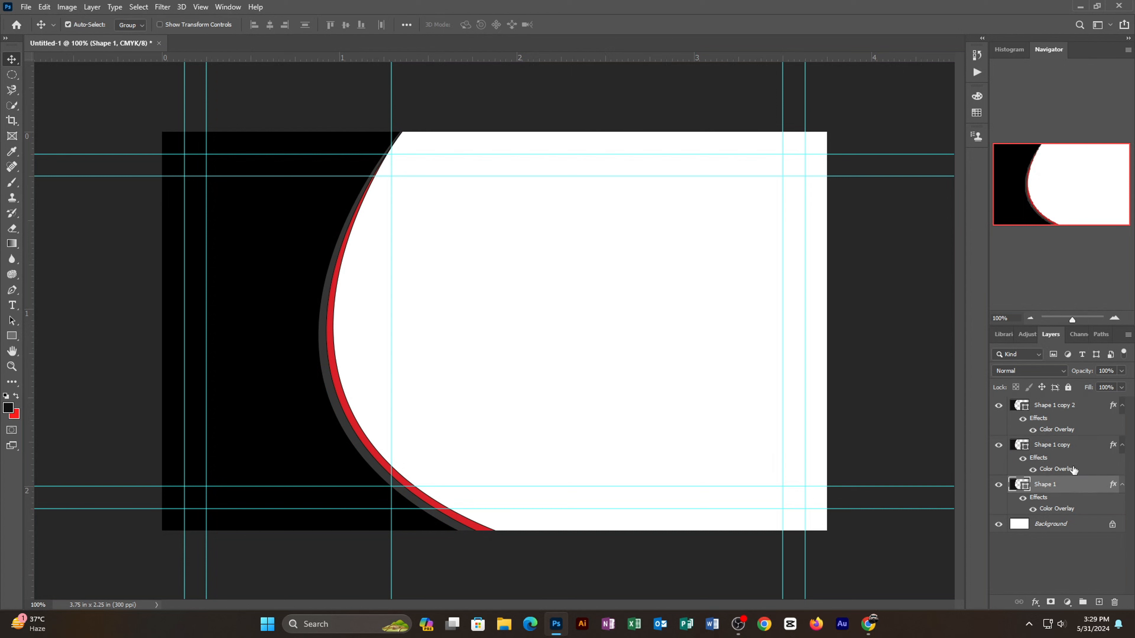
double_click(1074, 469)
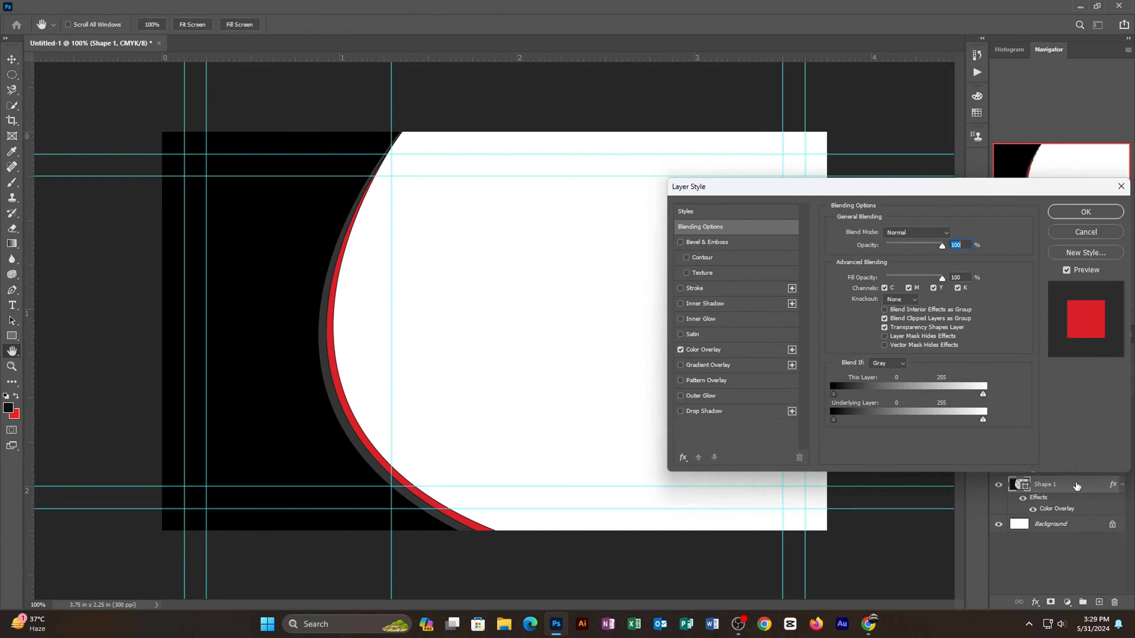
click(729, 354)
click(950, 237)
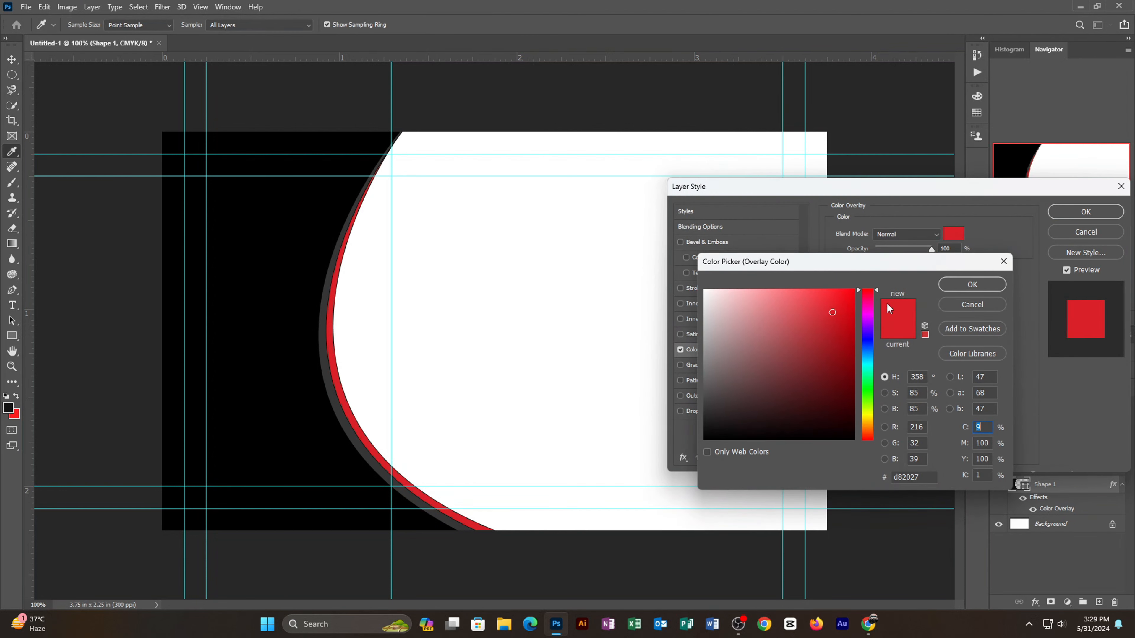
drag(838, 310, 863, 292)
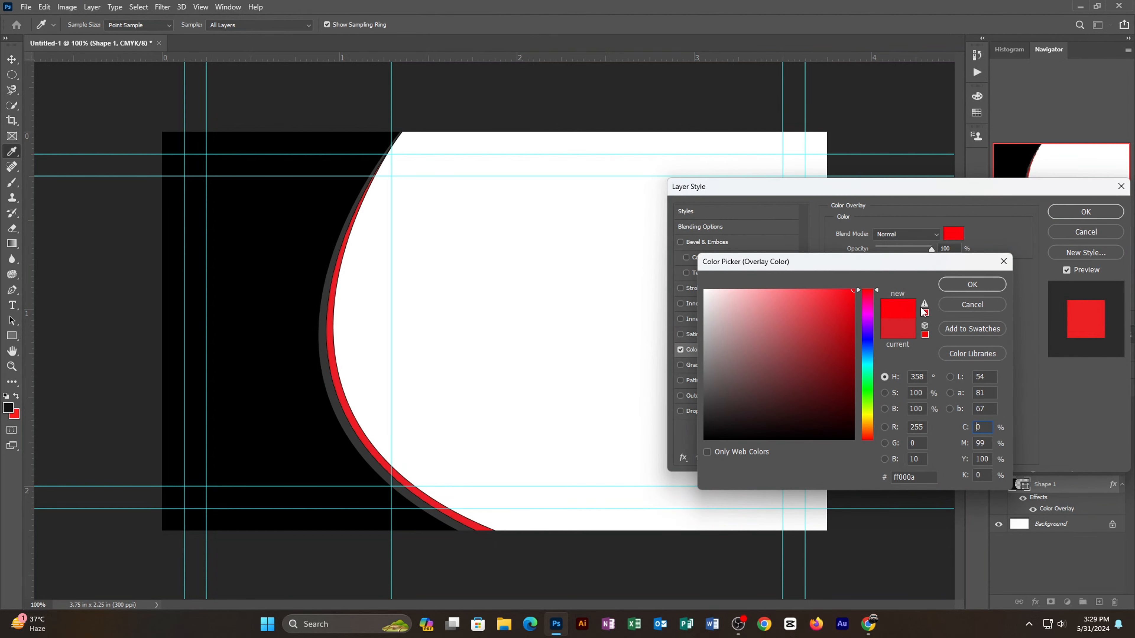
click(972, 285)
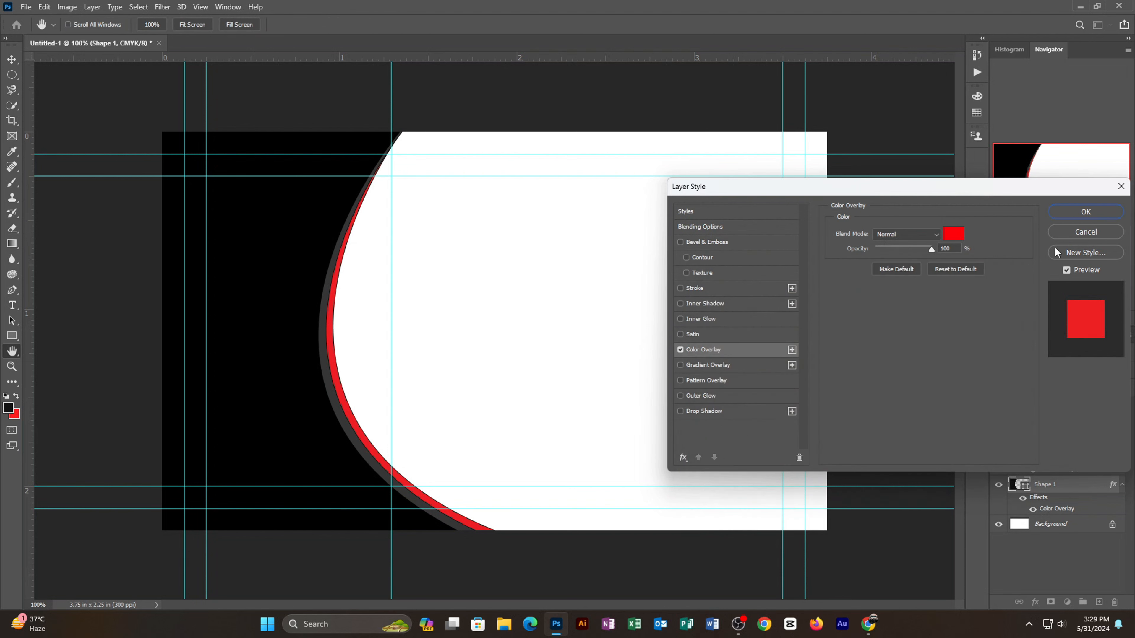
click(1094, 214)
key(v)
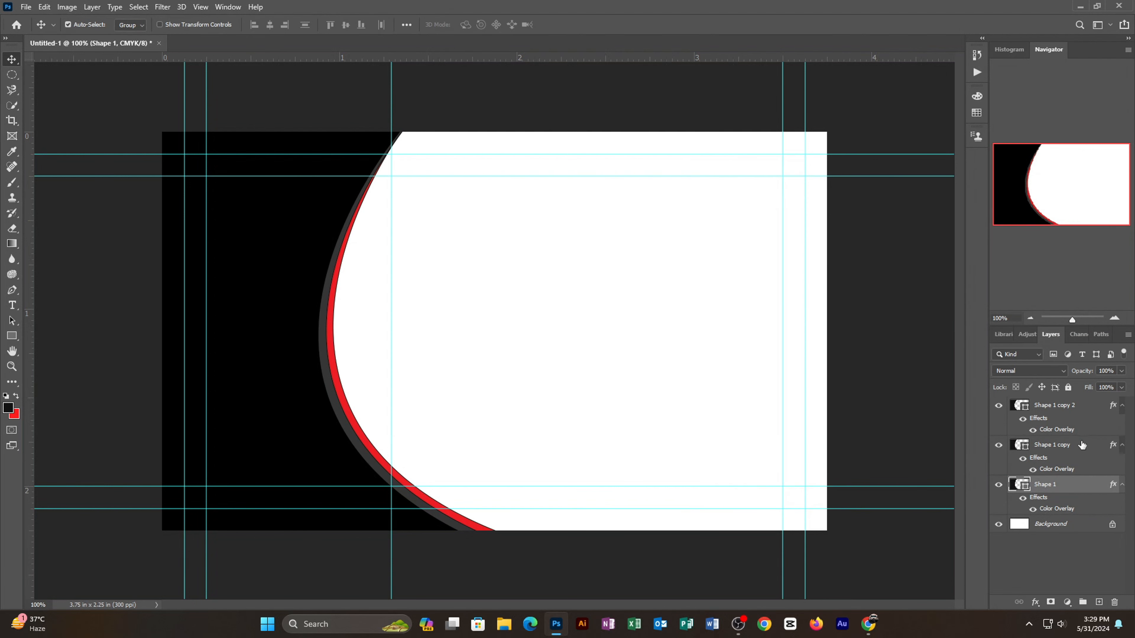
Open the Color Overlay color of the Shape 1 copy layer for editing.
click(1082, 445)
key(h)
double_click(1081, 449)
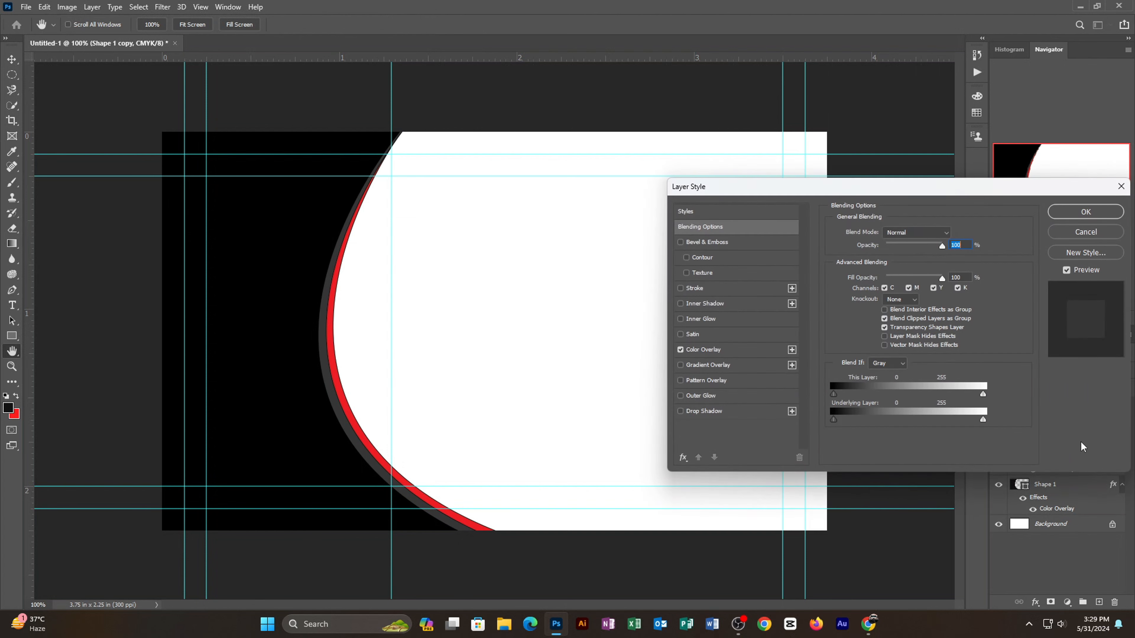
click(705, 349)
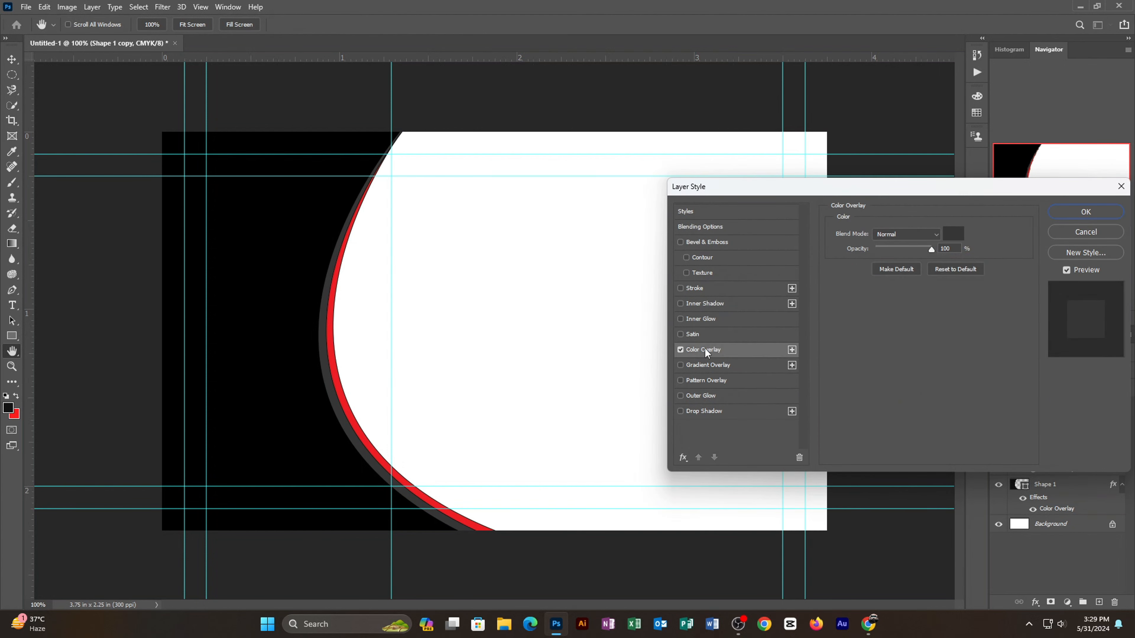
click(953, 233)
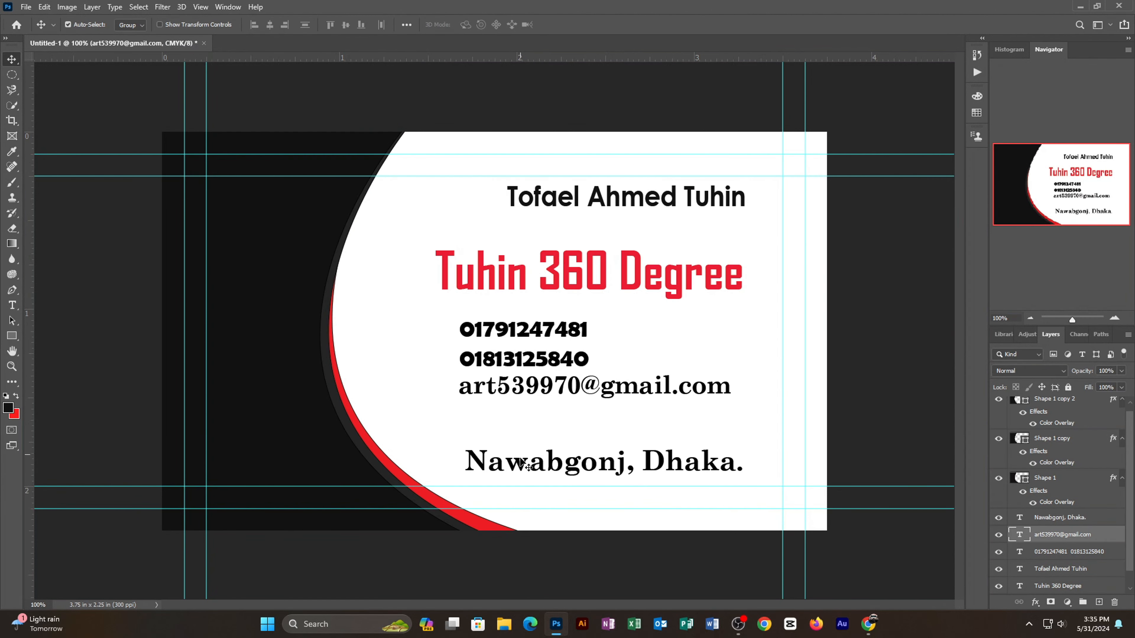
Nudge the address text line down about 9 pixels, away from the e-mail line.
click(520, 467)
key(Down)
key(Down)
key(Down)
key(Down)
key(Down)
key(Down)
key(Down)
key(Down)
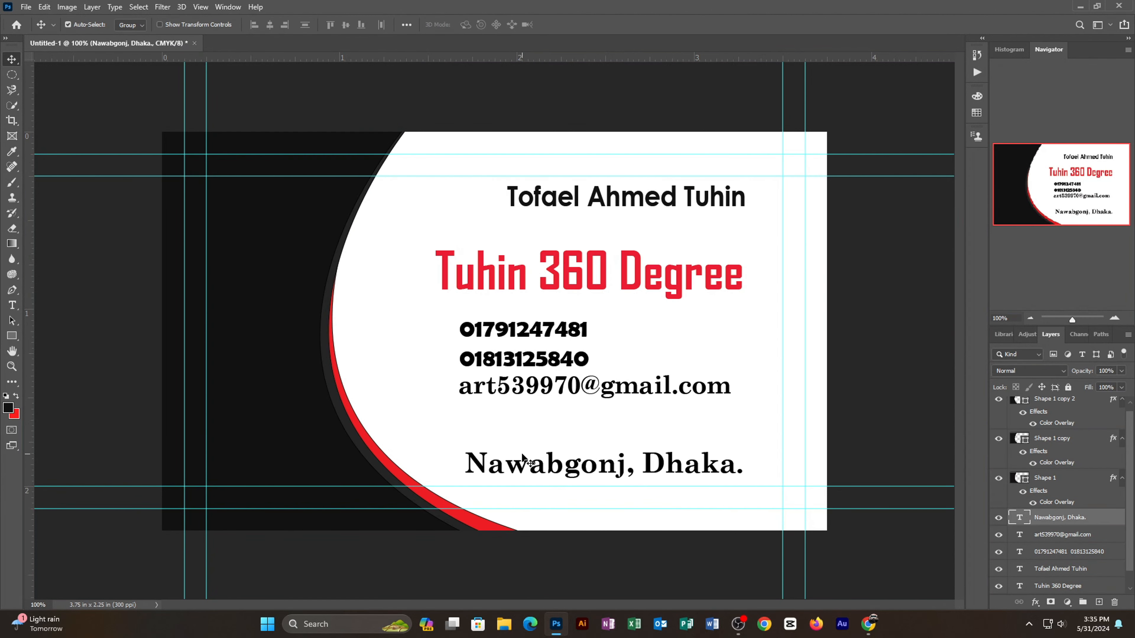
key(Down)
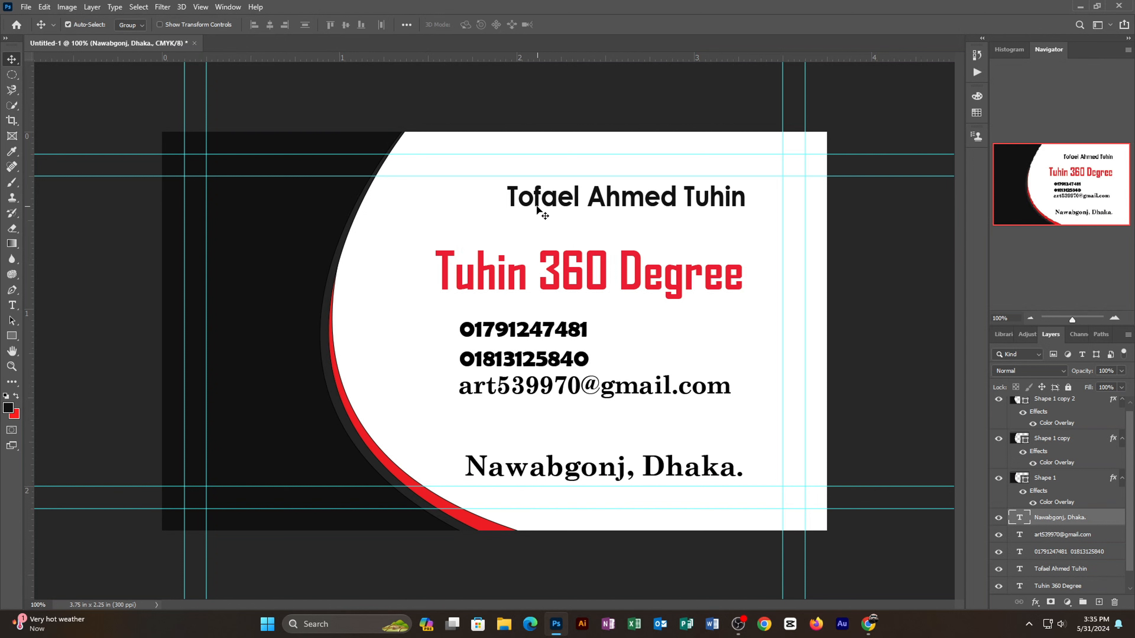
Nudge the person's name text above the red company title about 12 pixels to the left.
click(514, 204)
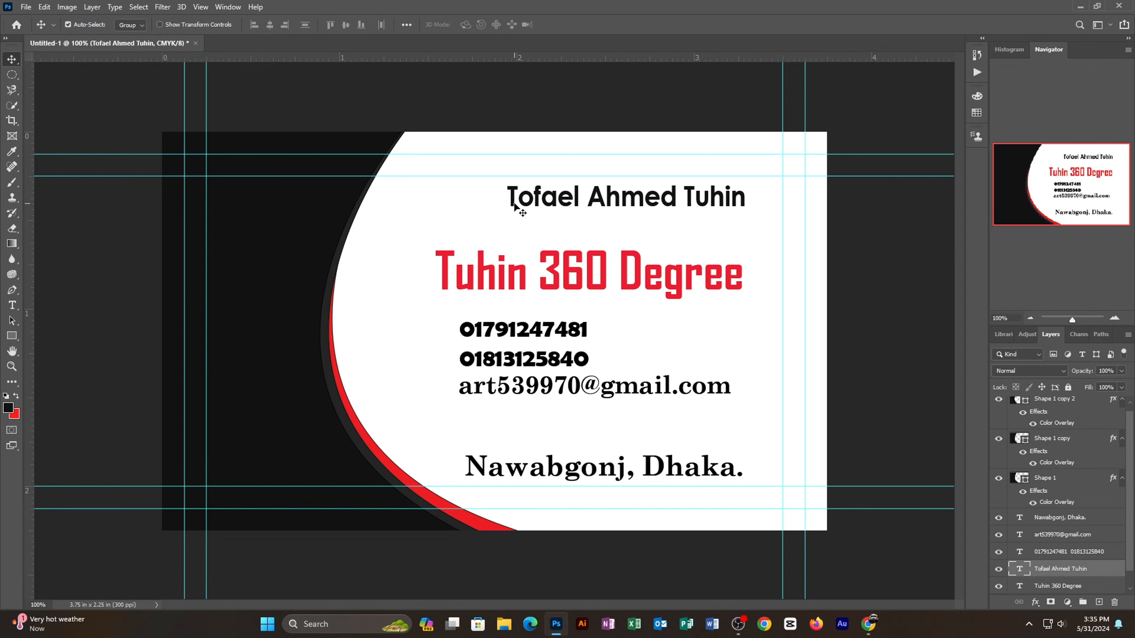
key(Left)
key(Left)
key(Left)
key(Left)
key(Left)
key(Left)
key(Left)
key(Left)
key(Left)
key(Left)
key(Left)
key(Left)
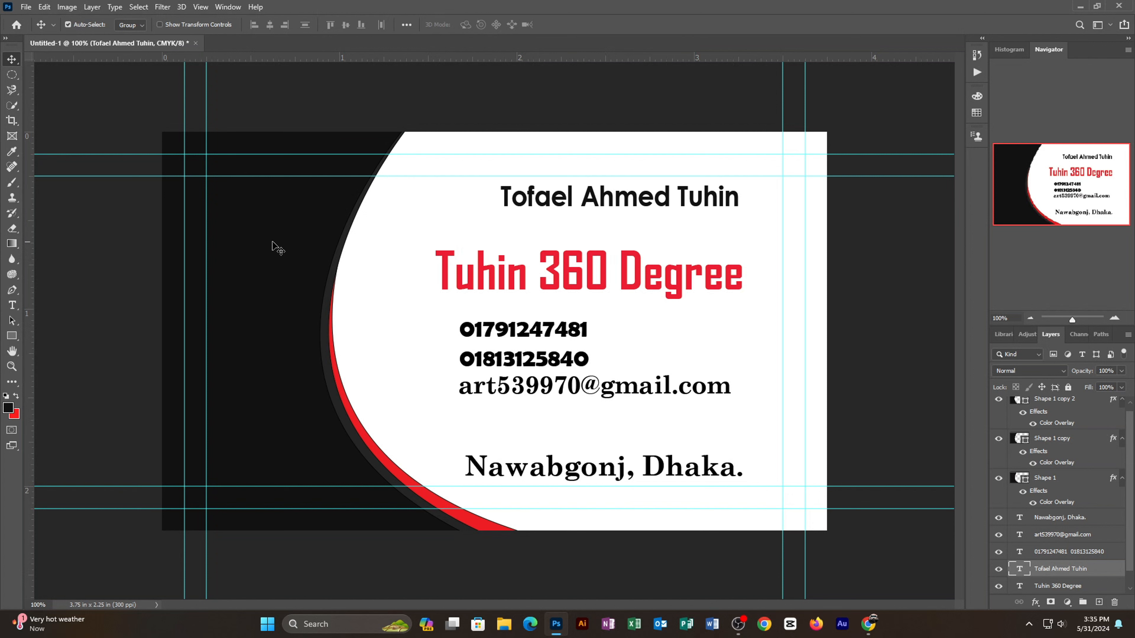
Add a new black Century Gothic Bold 10 pt text line just below the person's name, reading "Grafic Desi".
click(11, 305)
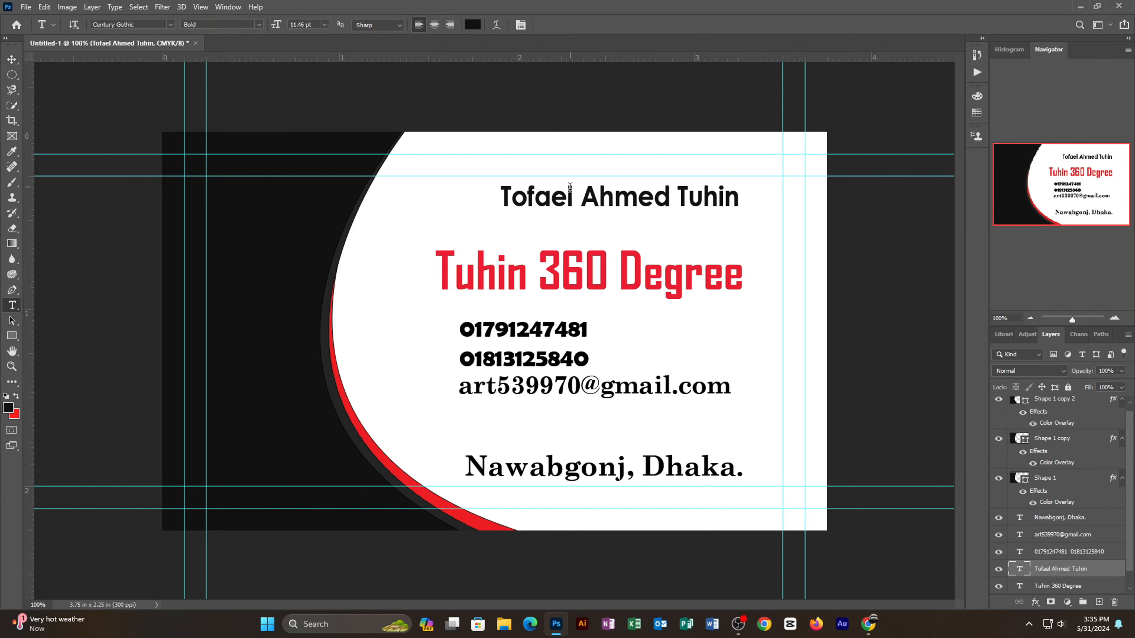
click(590, 220)
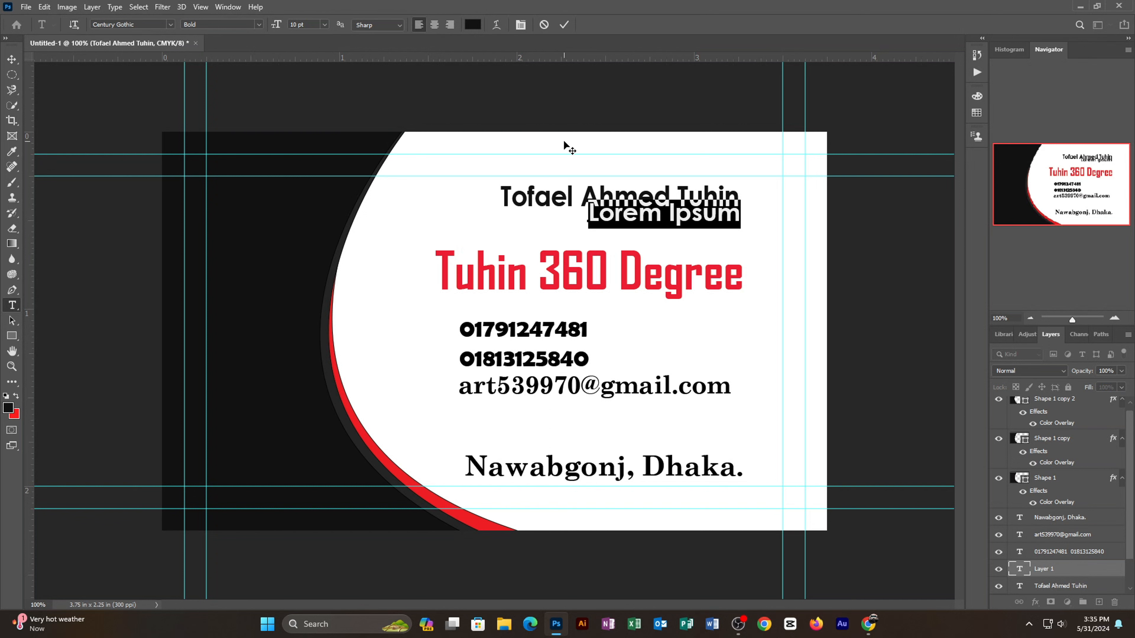
text(G)
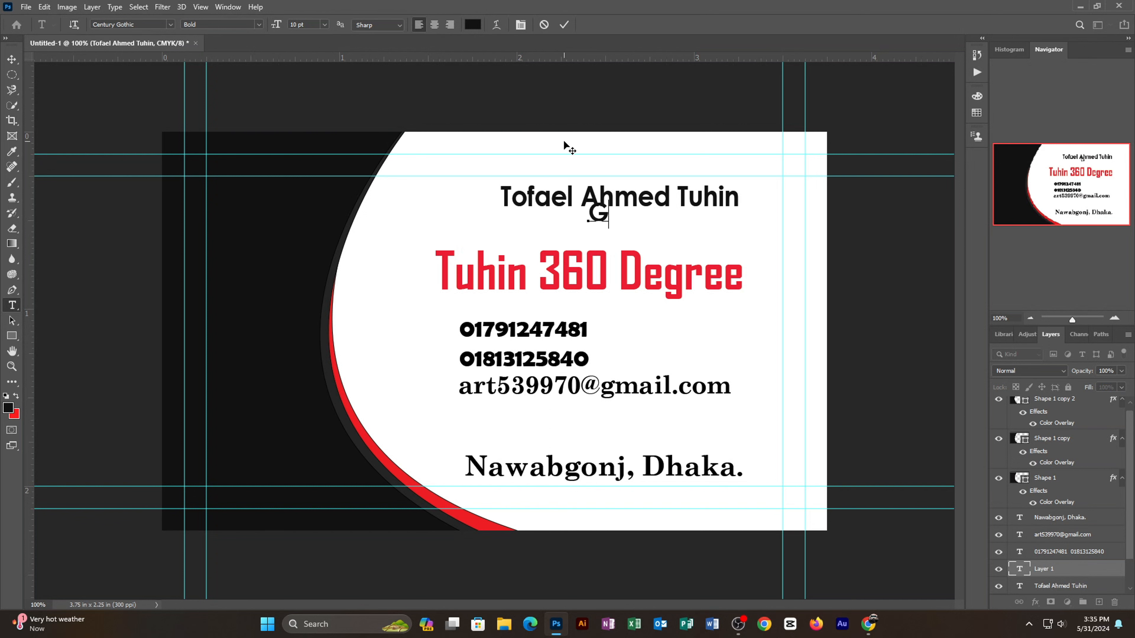
text(rafic)
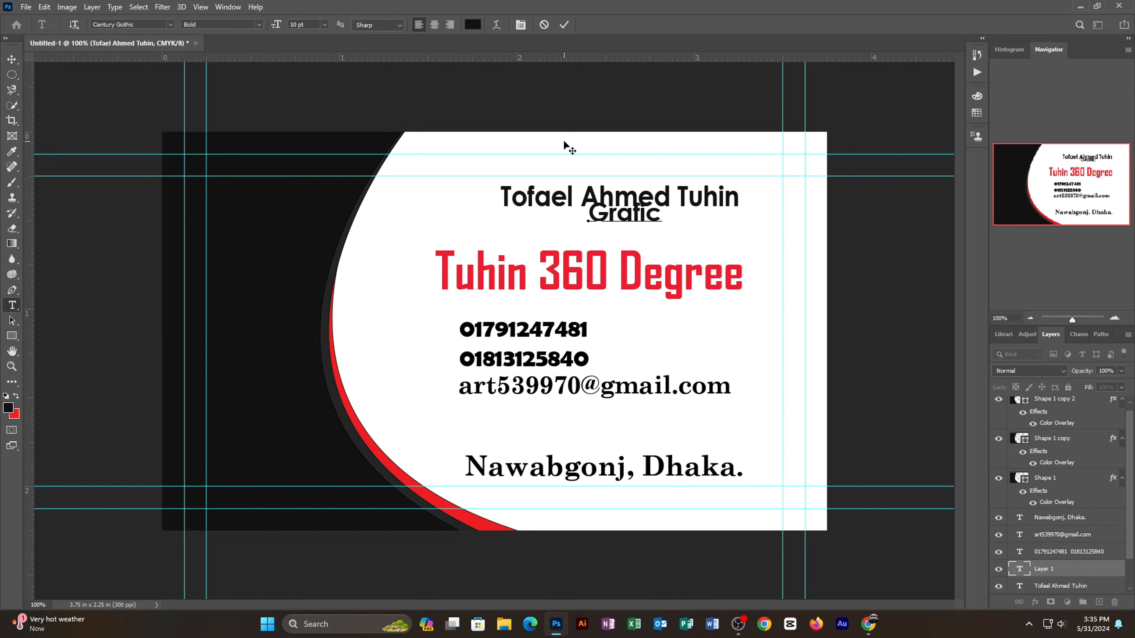
text( Desi)
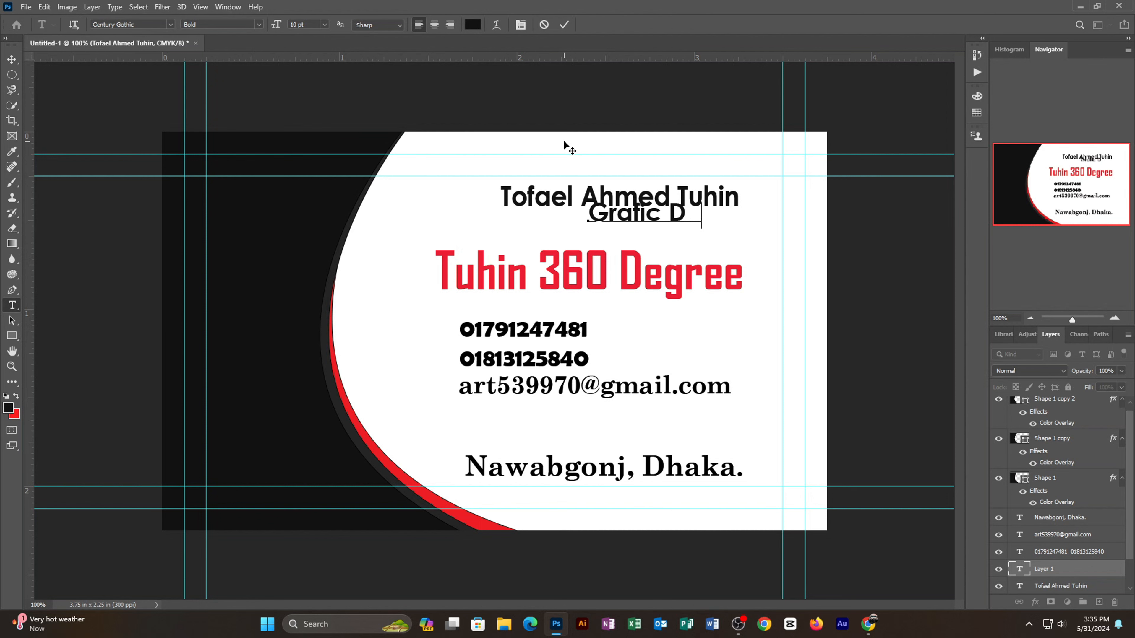